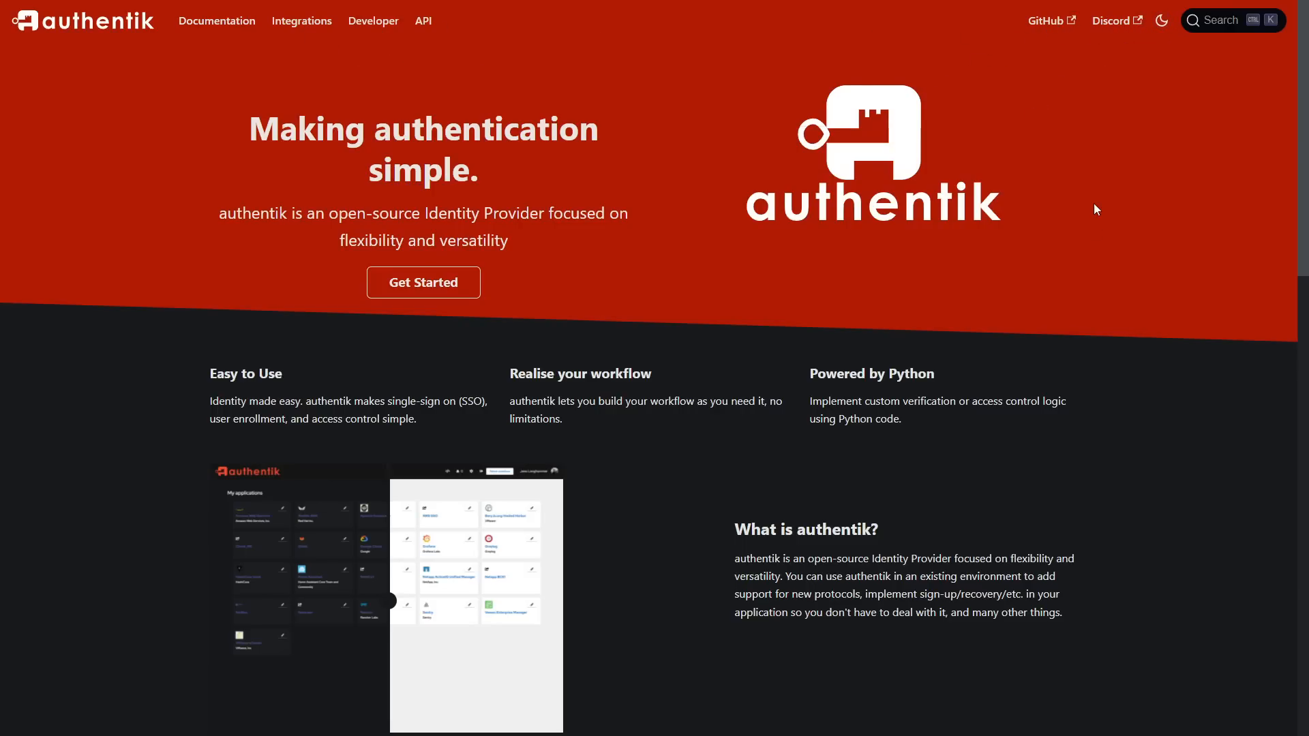
Step: Review the authentik homepage's feature overview and its comparison table against other identity providers
{"action": "scroll", "coordinate": [1094, 204], "scroll_direction": "down", "scroll_amount": 3}
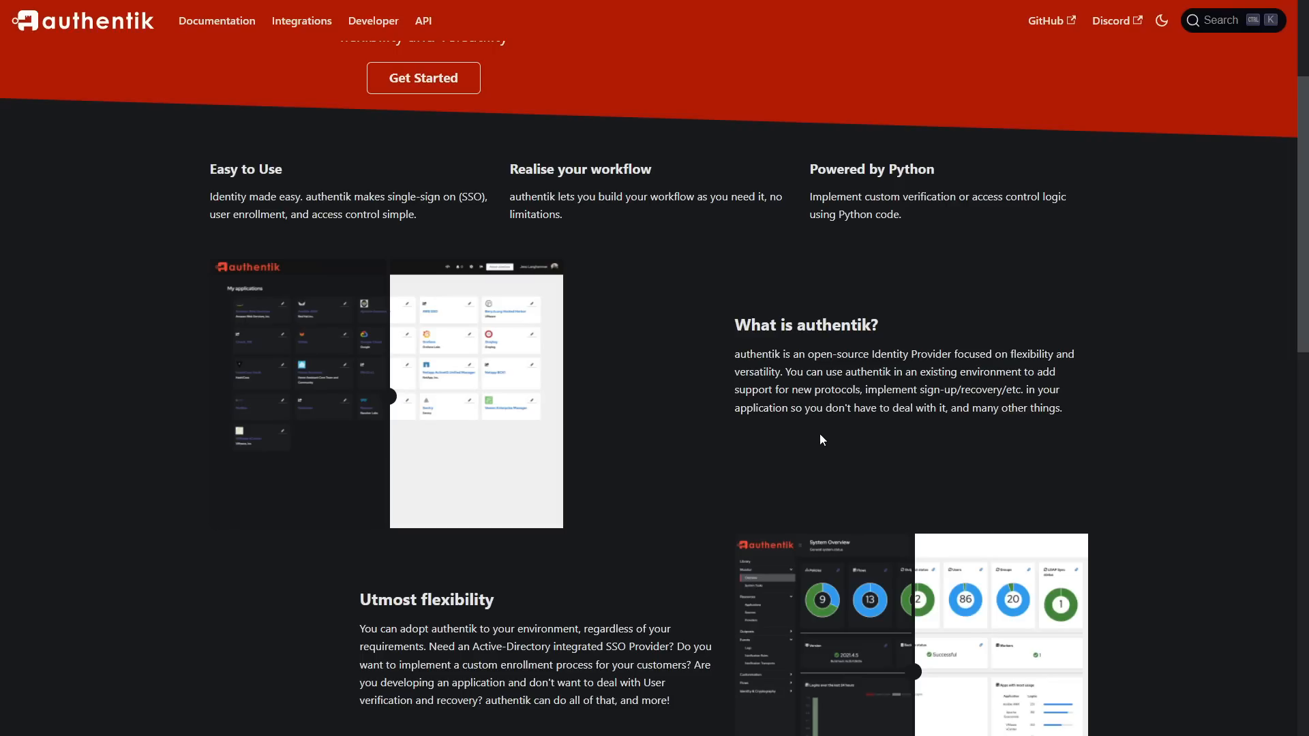
{"action": "scroll", "coordinate": [687, 405], "scroll_direction": "down", "scroll_amount": 5}
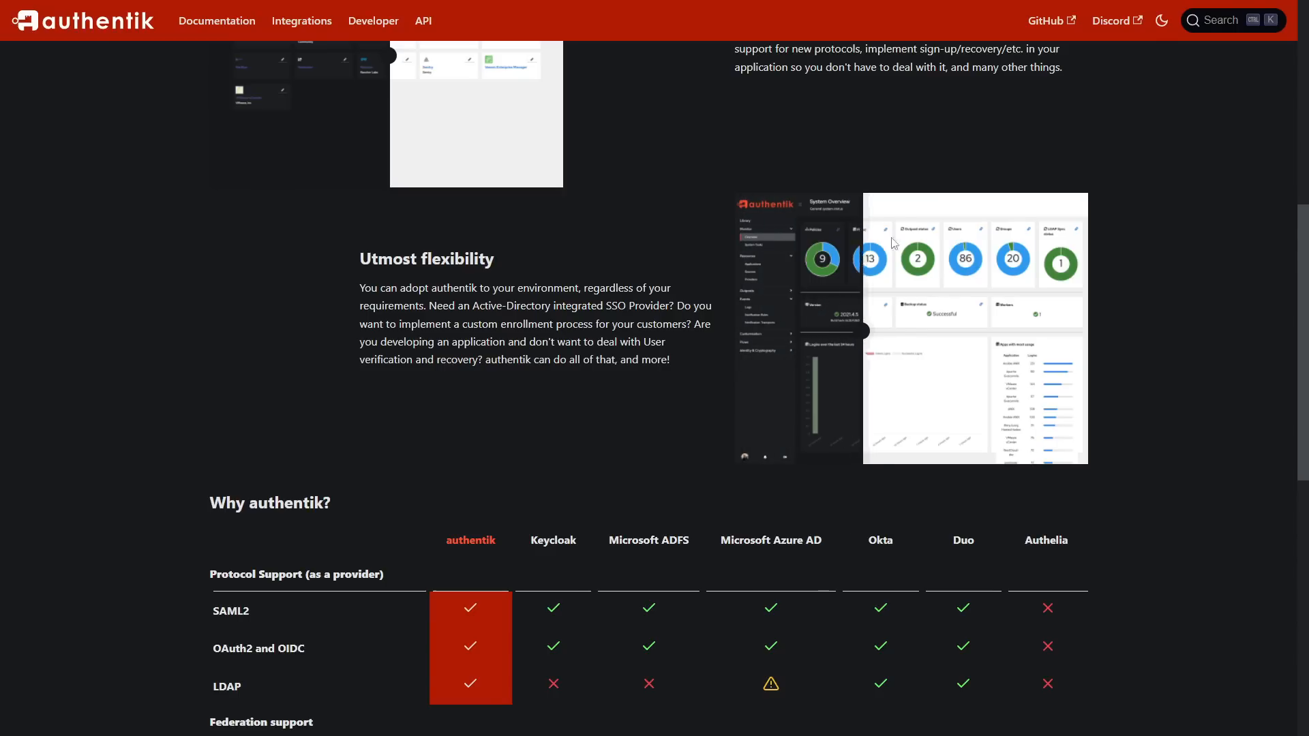
{"action": "scroll", "coordinate": [1114, 215], "scroll_direction": "down", "scroll_amount": 5}
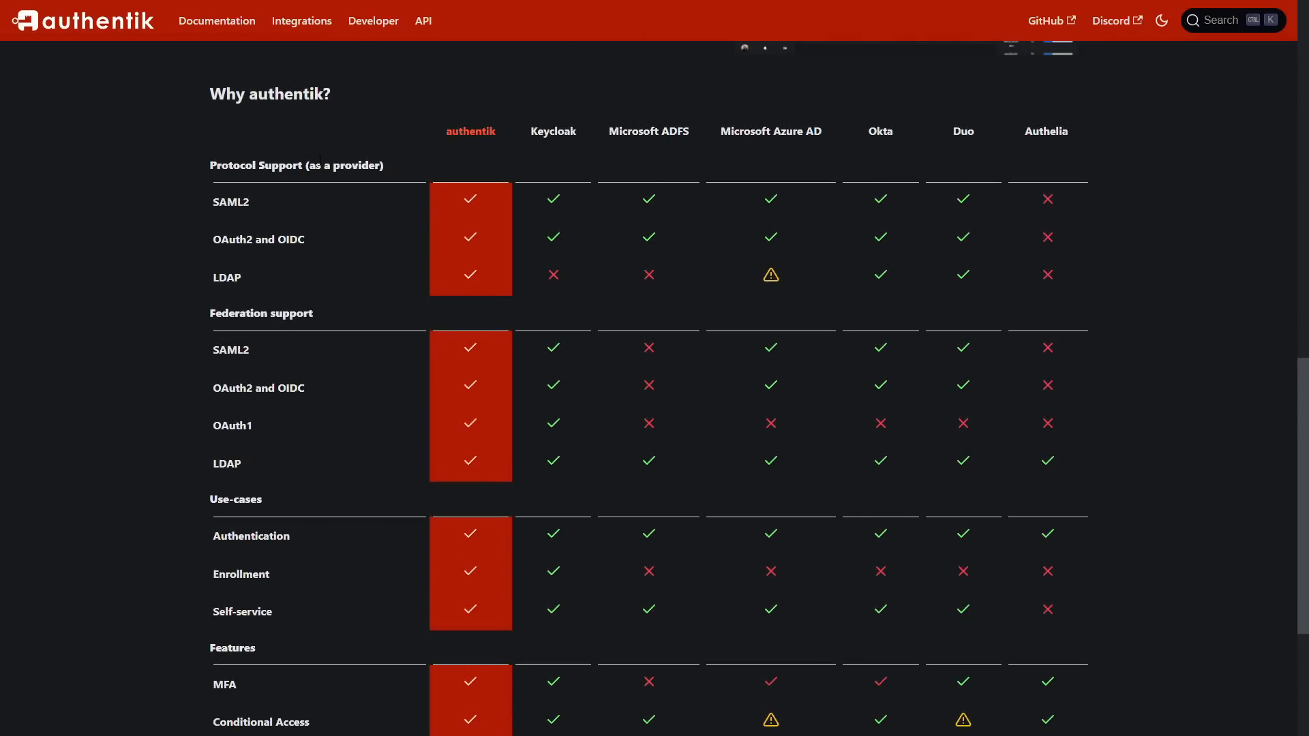
{"action": "scroll", "coordinate": [334, 225], "scroll_direction": "down", "scroll_amount": 1}
{"action": "scroll", "coordinate": [323, 204], "scroll_direction": "up", "scroll_amount": 2}
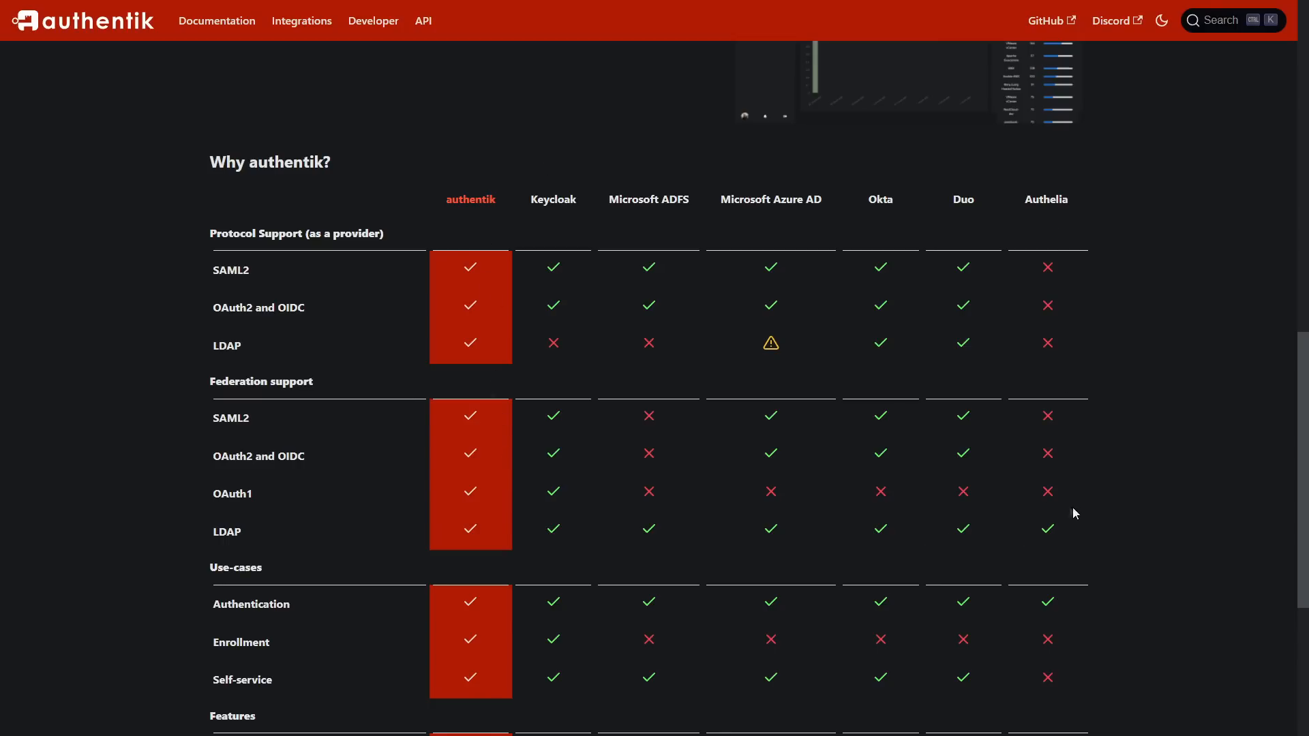
{"action": "scroll", "coordinate": [1076, 511], "scroll_direction": "down", "scroll_amount": 5}
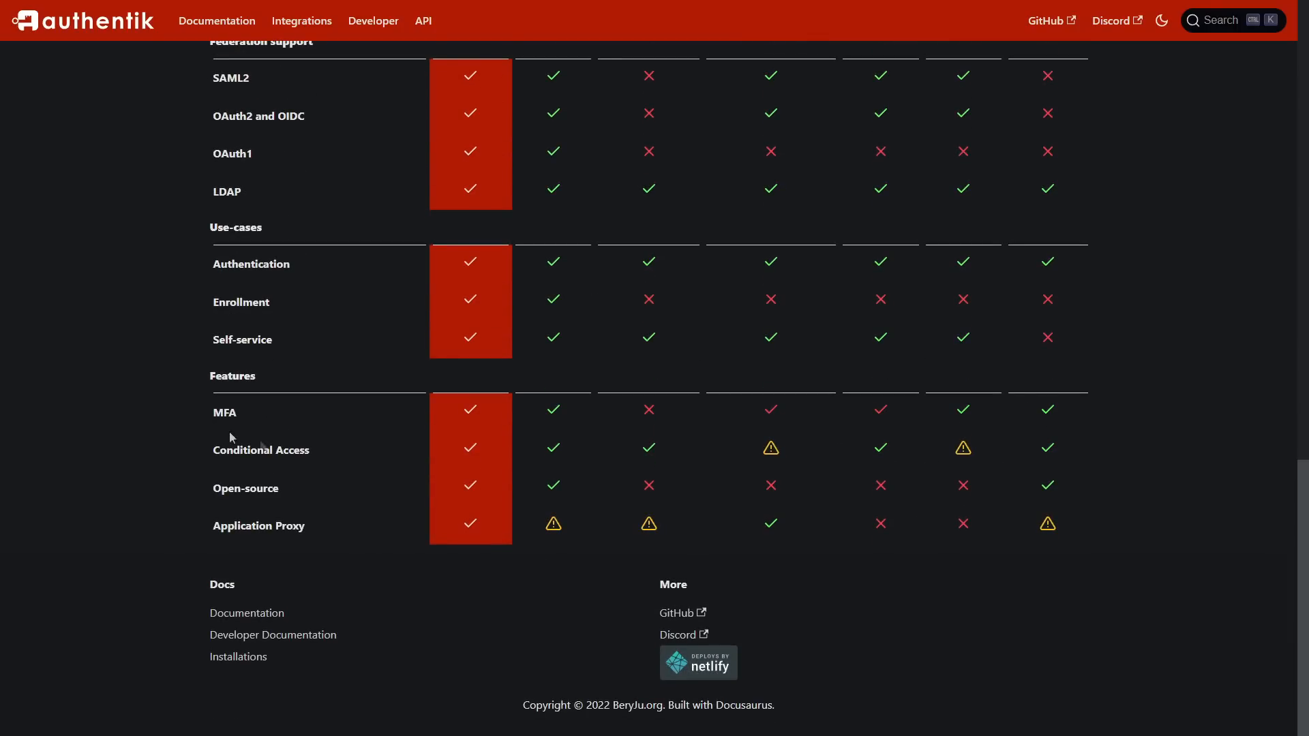
{"action": "scroll", "coordinate": [1034, 450], "scroll_direction": "up", "scroll_amount": 3}
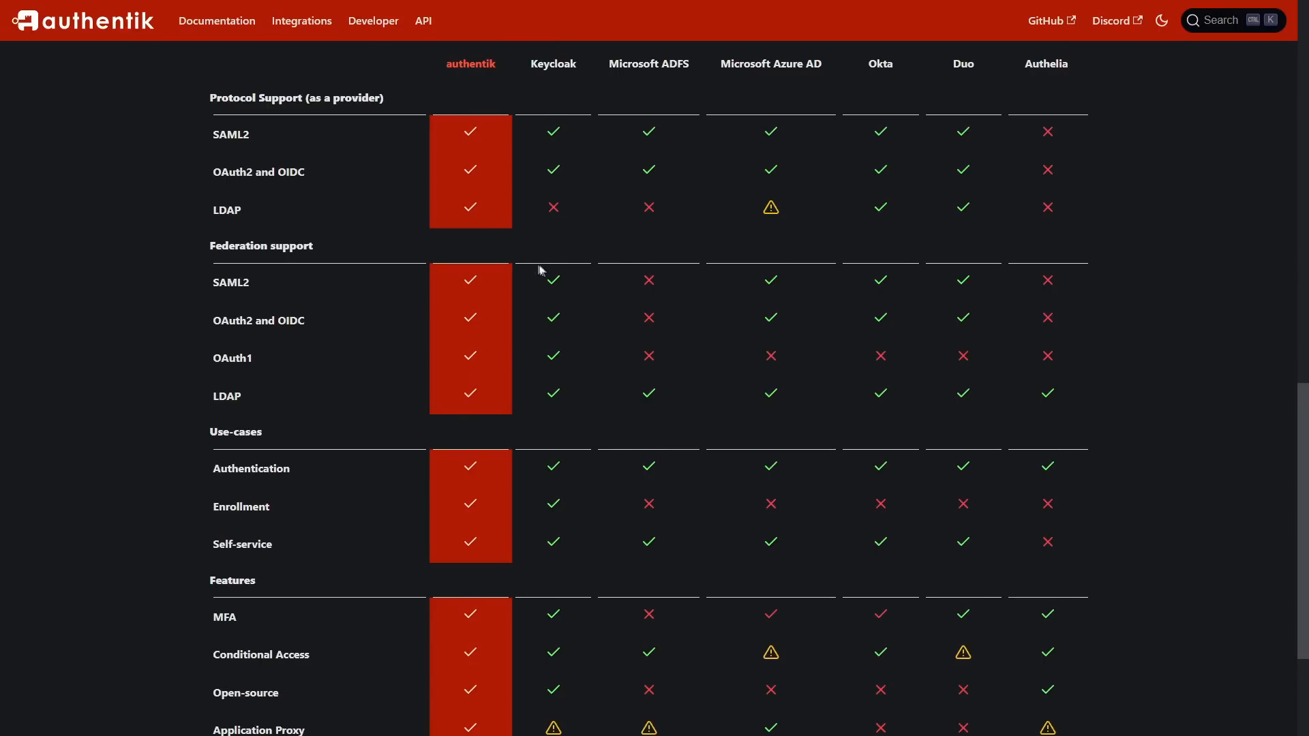
{"action": "scroll", "coordinate": [512, 249], "scroll_direction": "up", "scroll_amount": 2}
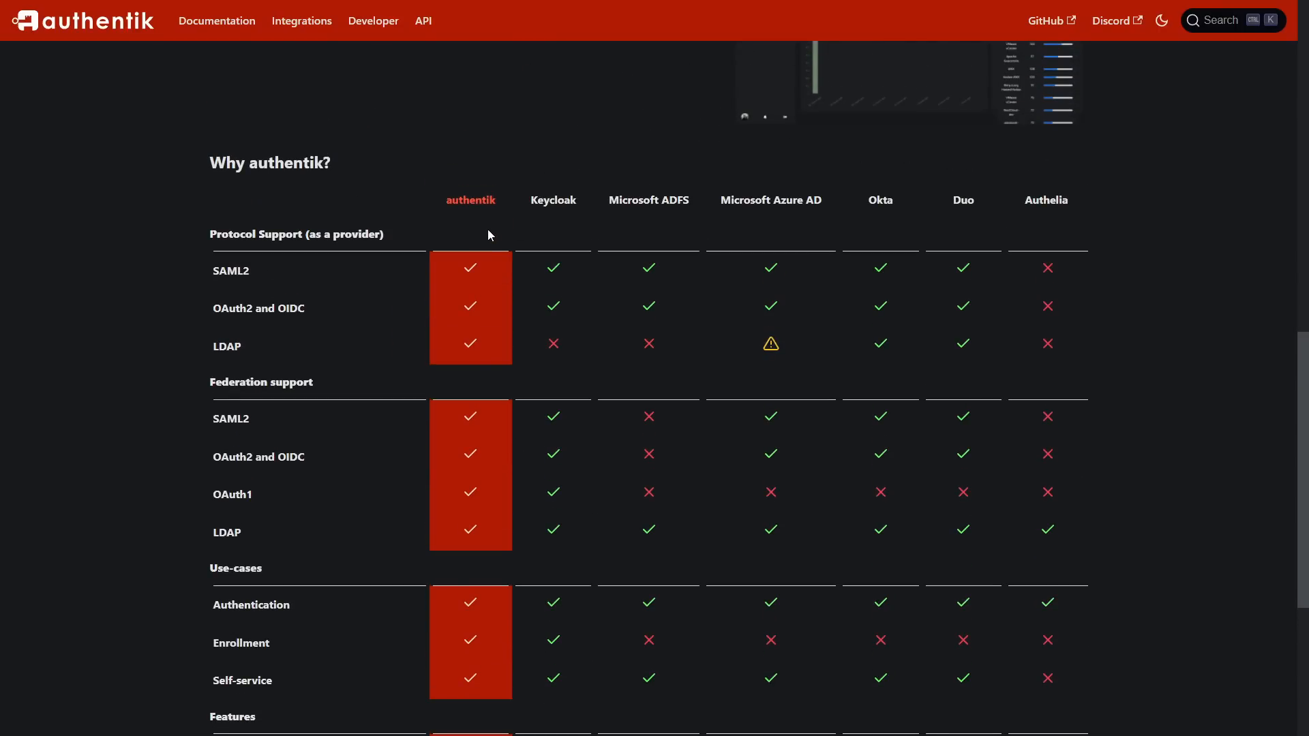
{"action": "scroll", "coordinate": [491, 236], "scroll_direction": "up", "scroll_amount": 10}
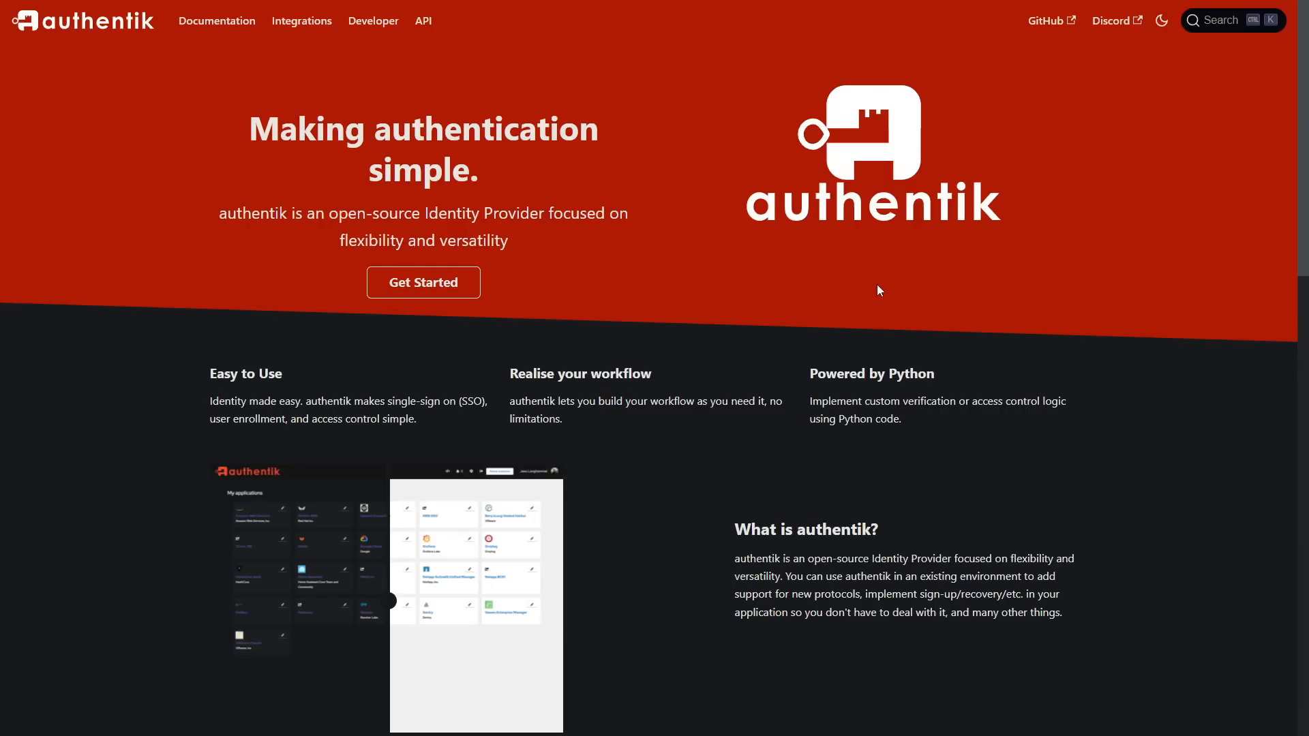
Step: Open the docker-compose installation guide in the authentik documentation and read through its configuration and startup sections
{"action": "left_click", "coordinate": [195, 23]}
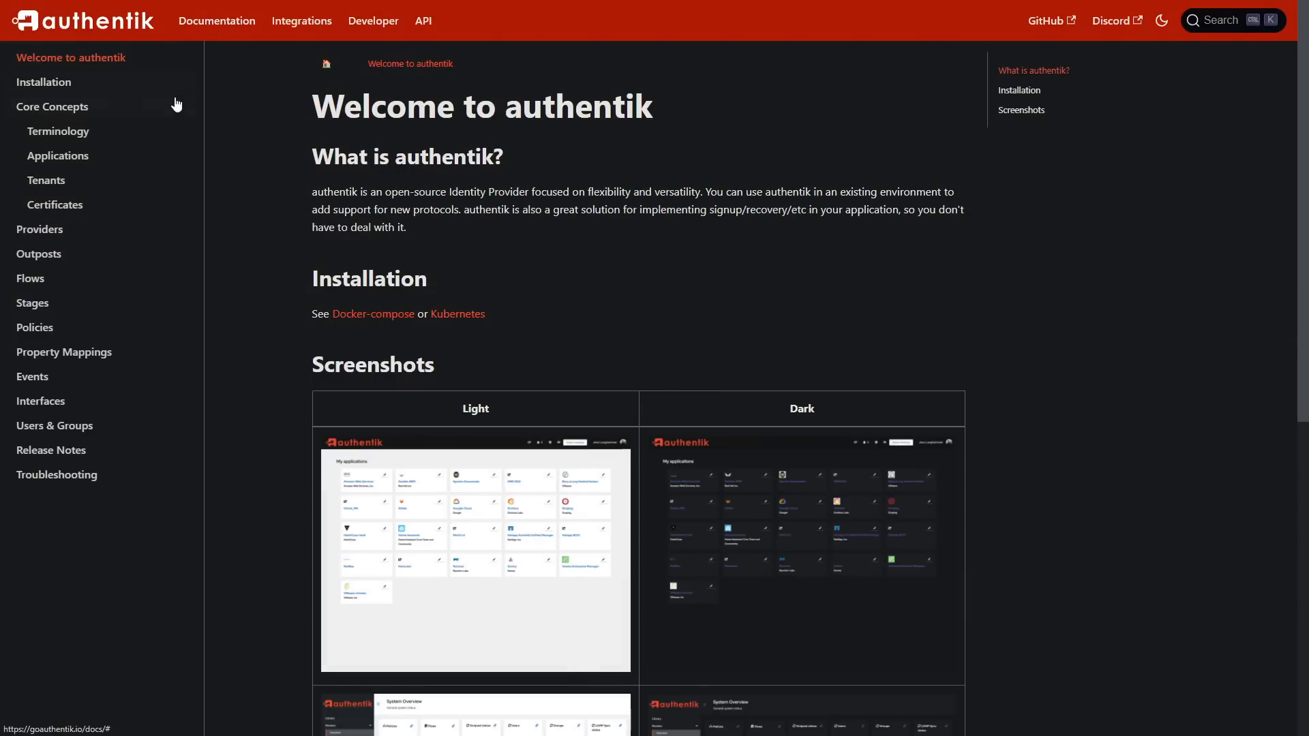
{"action": "left_click", "coordinate": [90, 87]}
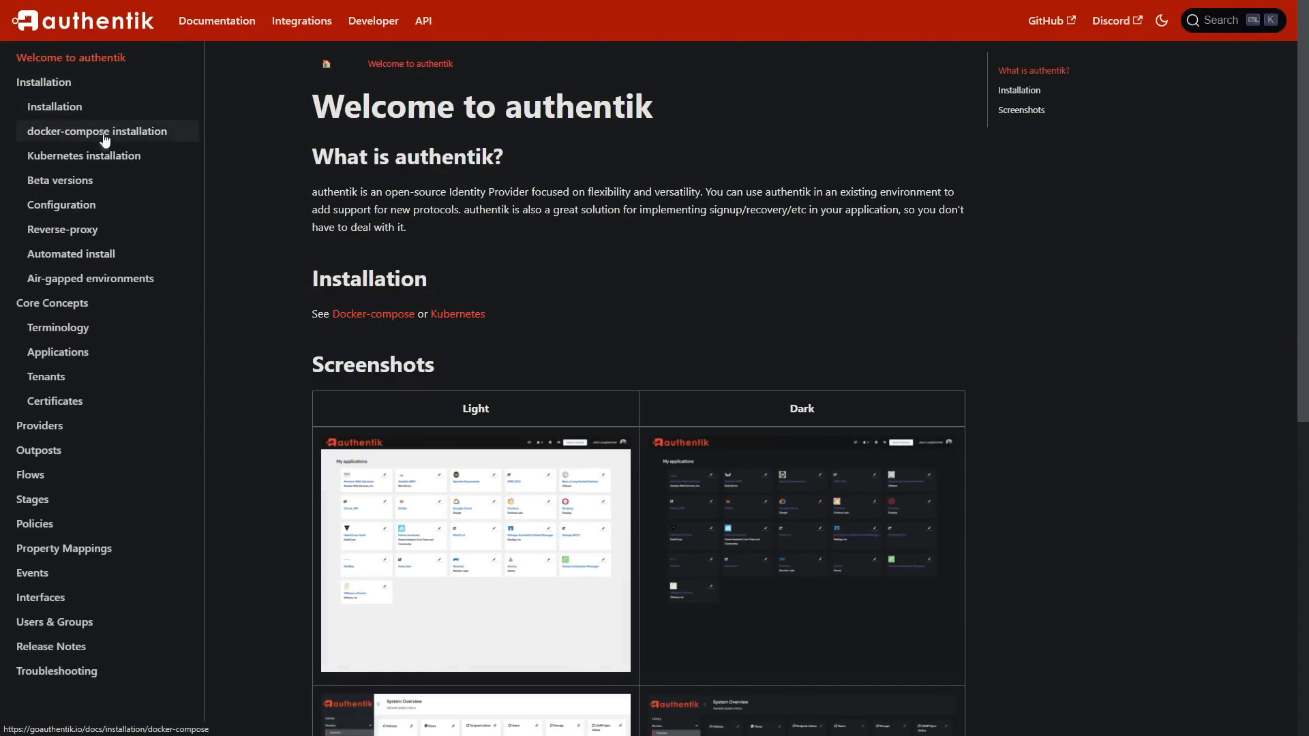
{"action": "left_click", "coordinate": [104, 132]}
{"action": "scroll", "coordinate": [567, 403], "scroll_direction": "down", "scroll_amount": 8}
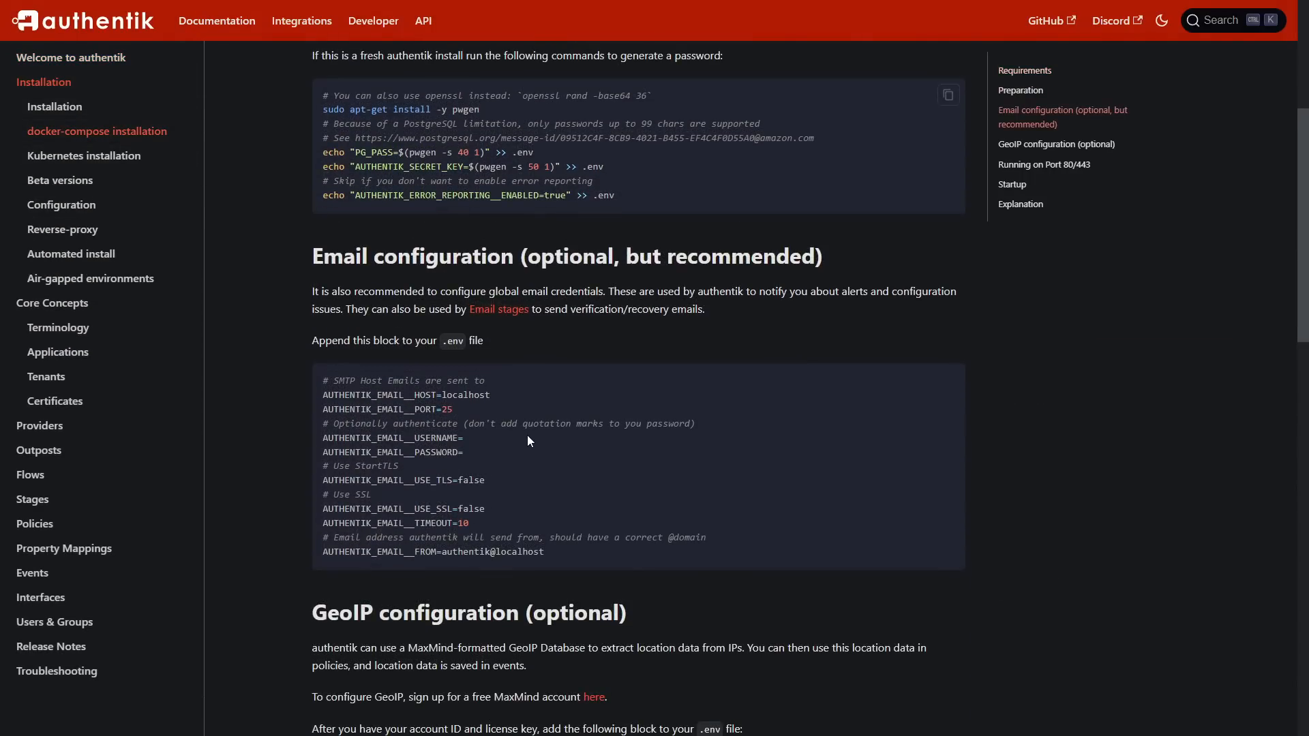
{"action": "scroll", "coordinate": [584, 268], "scroll_direction": "down", "scroll_amount": 10}
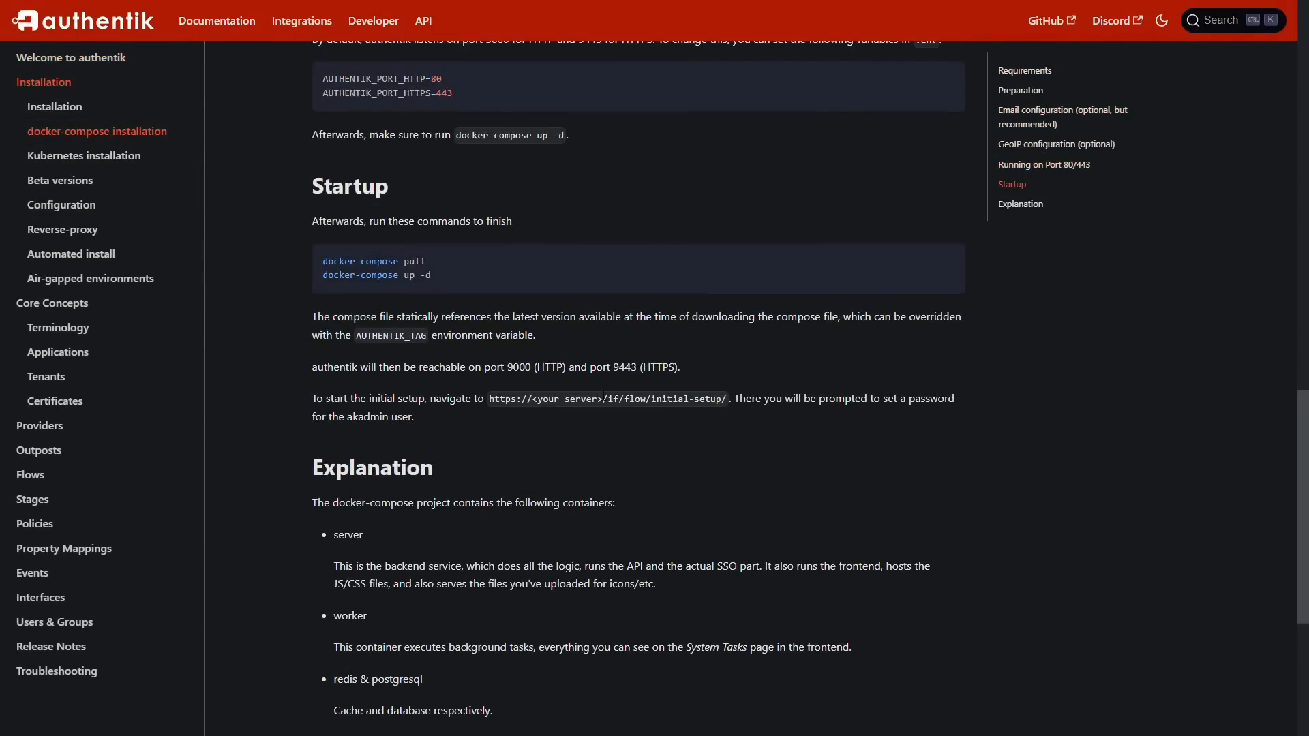
{"action": "scroll", "coordinate": [600, 390], "scroll_direction": "up", "scroll_amount": 5}
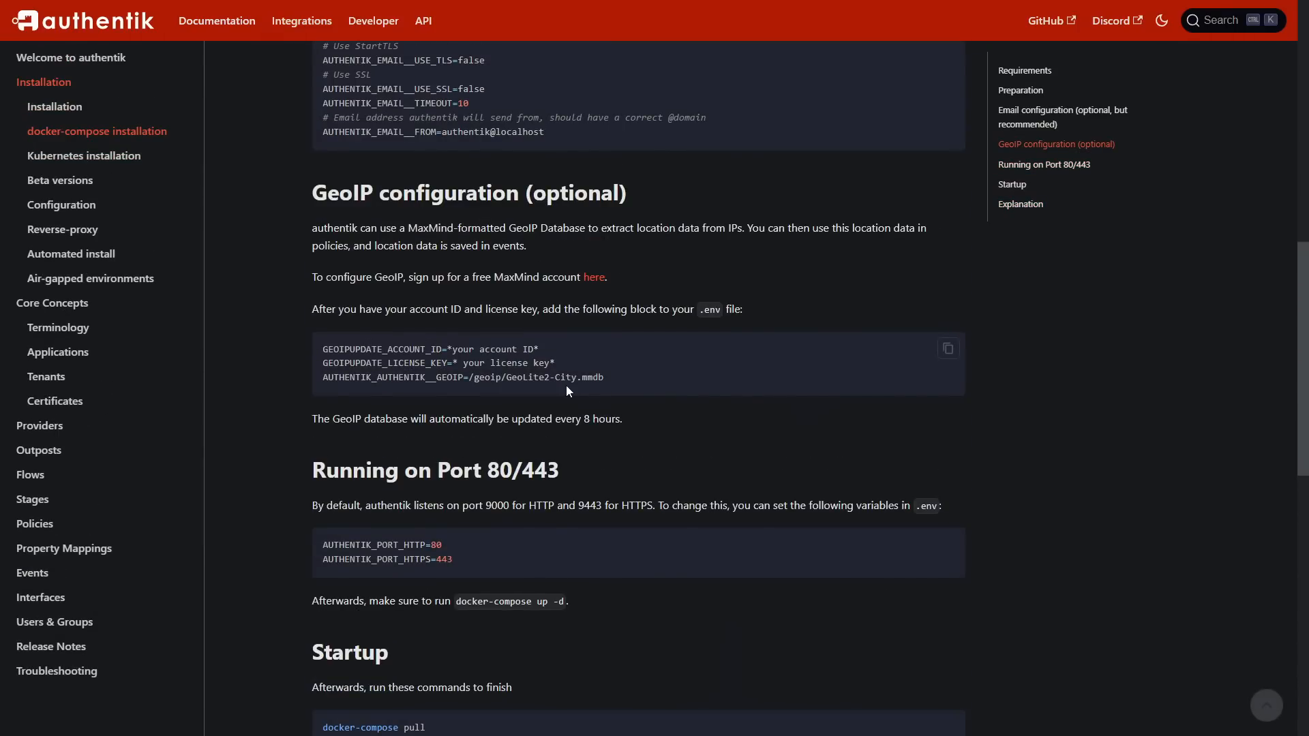
{"action": "scroll", "coordinate": [566, 386], "scroll_direction": "up", "scroll_amount": 6}
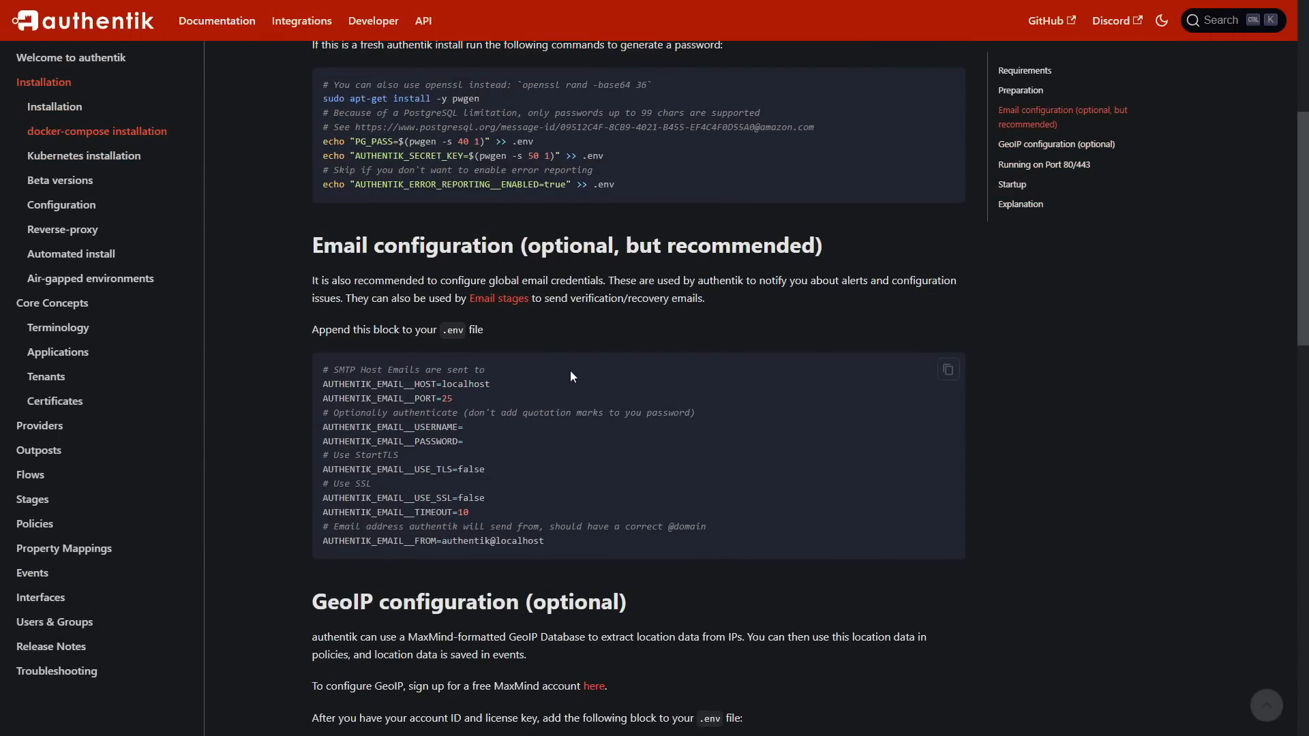
Step: Look through the Kubernetes installation, Beta versions and Reverse-proxy pages of the documentation
{"action": "left_click", "coordinate": [126, 159]}
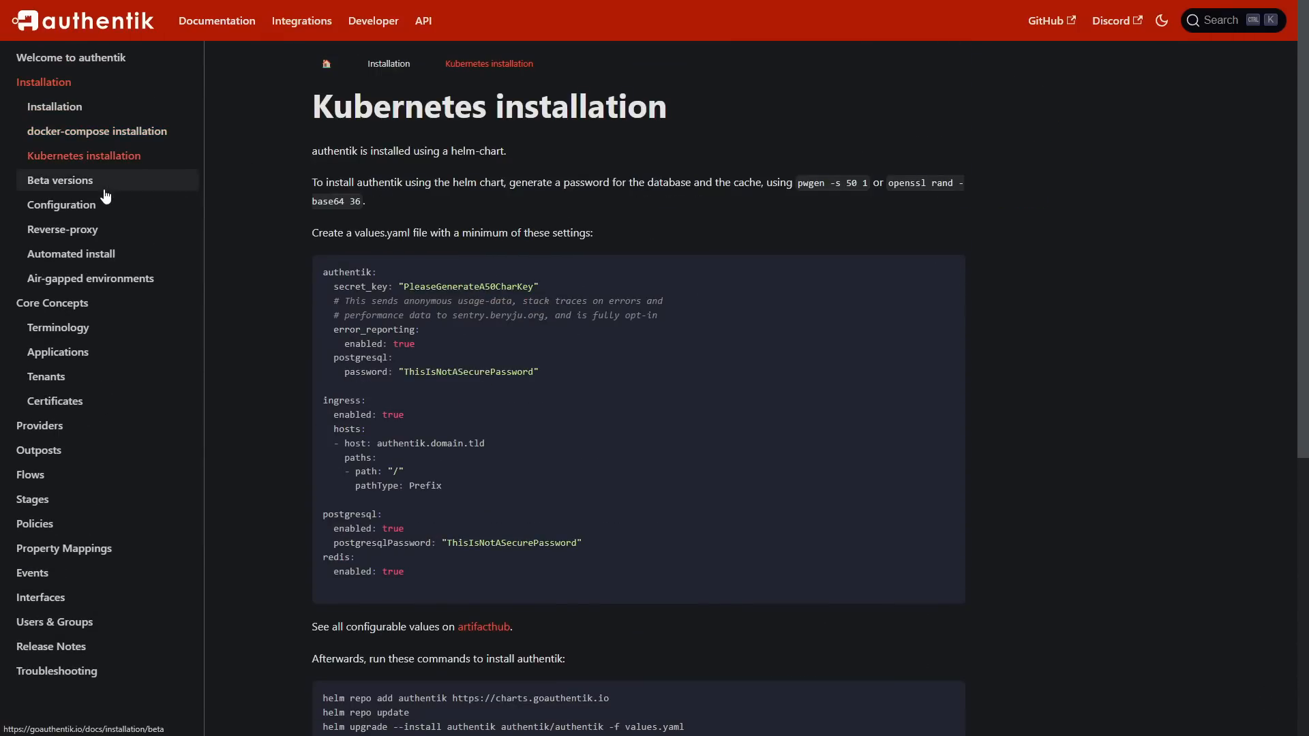
{"action": "left_click", "coordinate": [105, 190]}
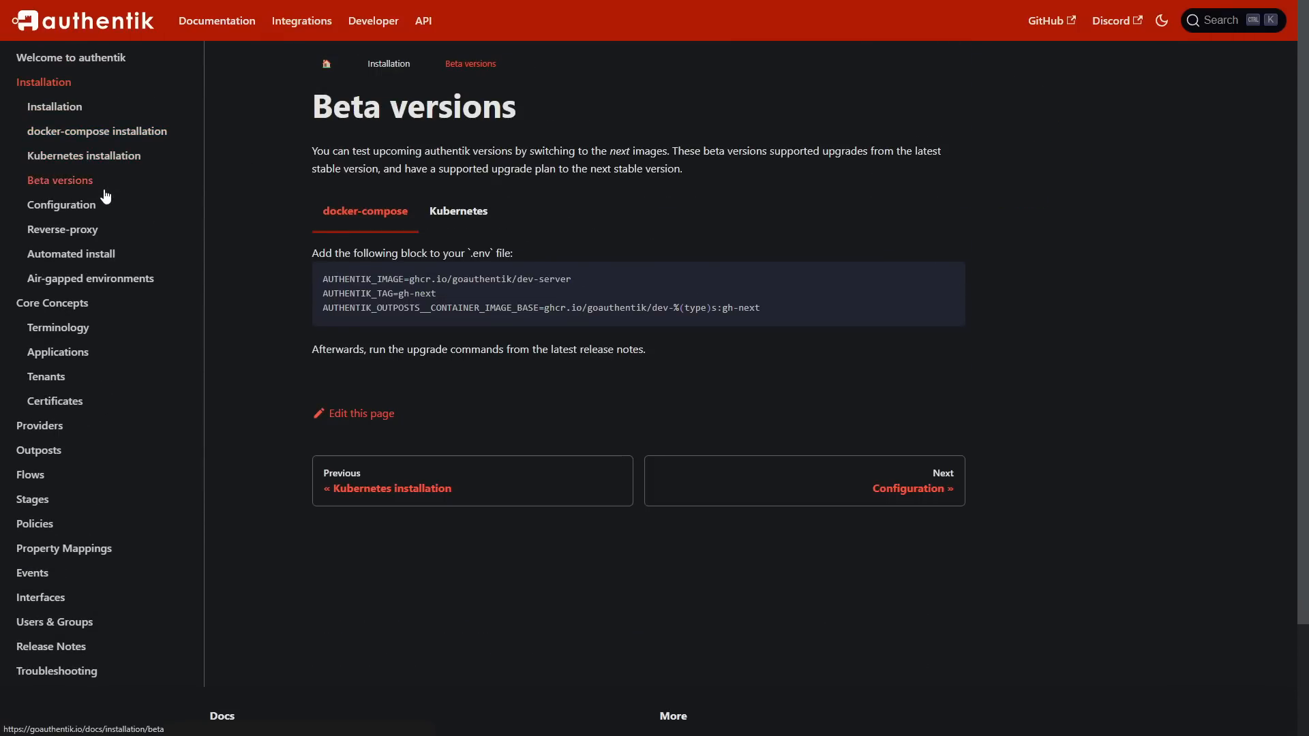
{"action": "left_click", "coordinate": [111, 238]}
{"action": "scroll", "coordinate": [634, 394], "scroll_direction": "down", "scroll_amount": 5}
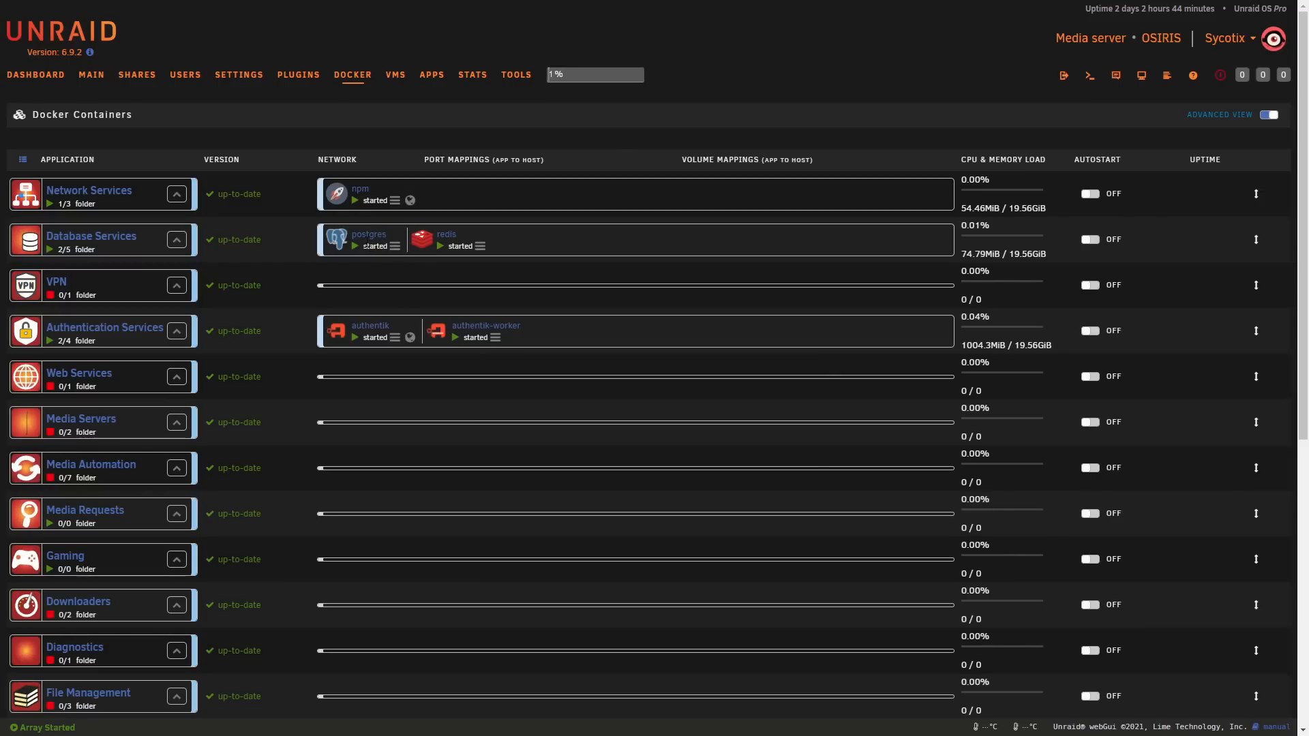
Step: Open the postgres container's settings in Unraid and choose Custom : ibraproxy as its network type
{"action": "left_click", "coordinate": [369, 239]}
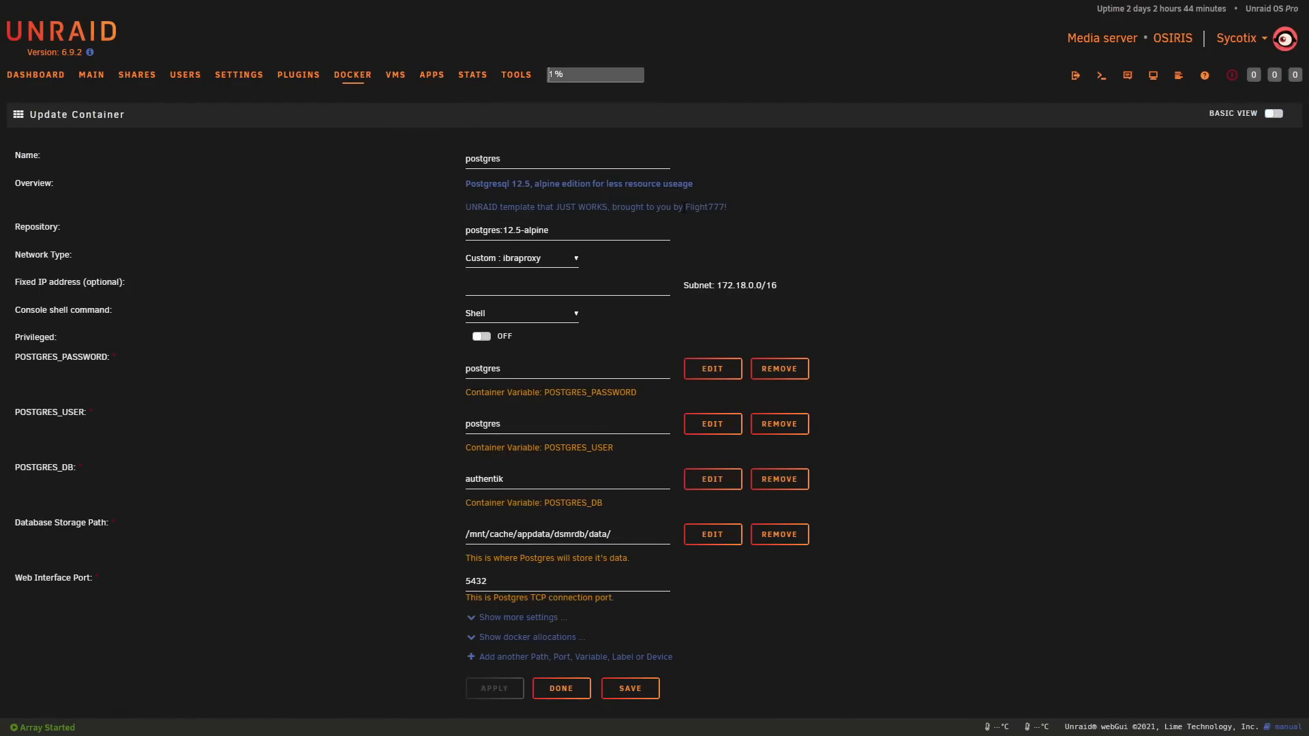
{"action": "left_click_drag", "start_coordinate": [466, 184], "coordinate": [597, 208]}
{"action": "triple_click", "coordinate": [628, 207]}
{"action": "left_click", "coordinate": [863, 189]}
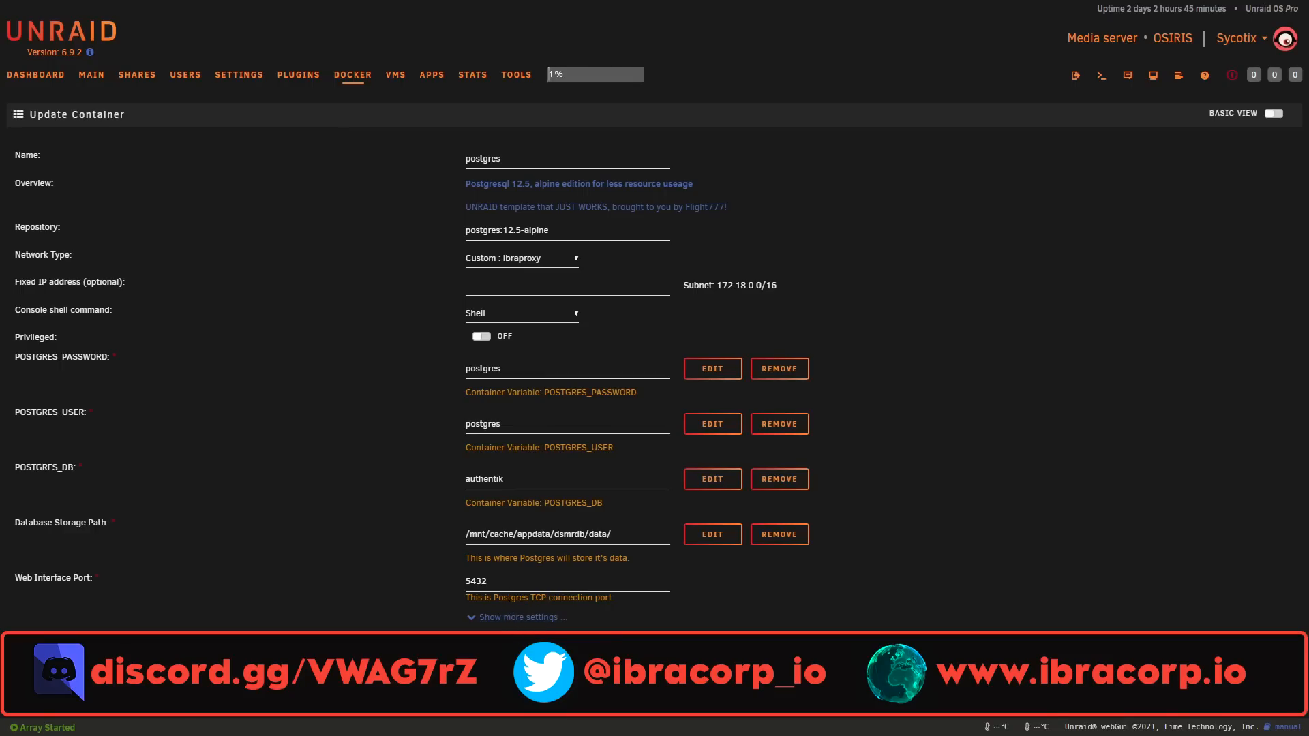
{"action": "left_click", "coordinate": [531, 260]}
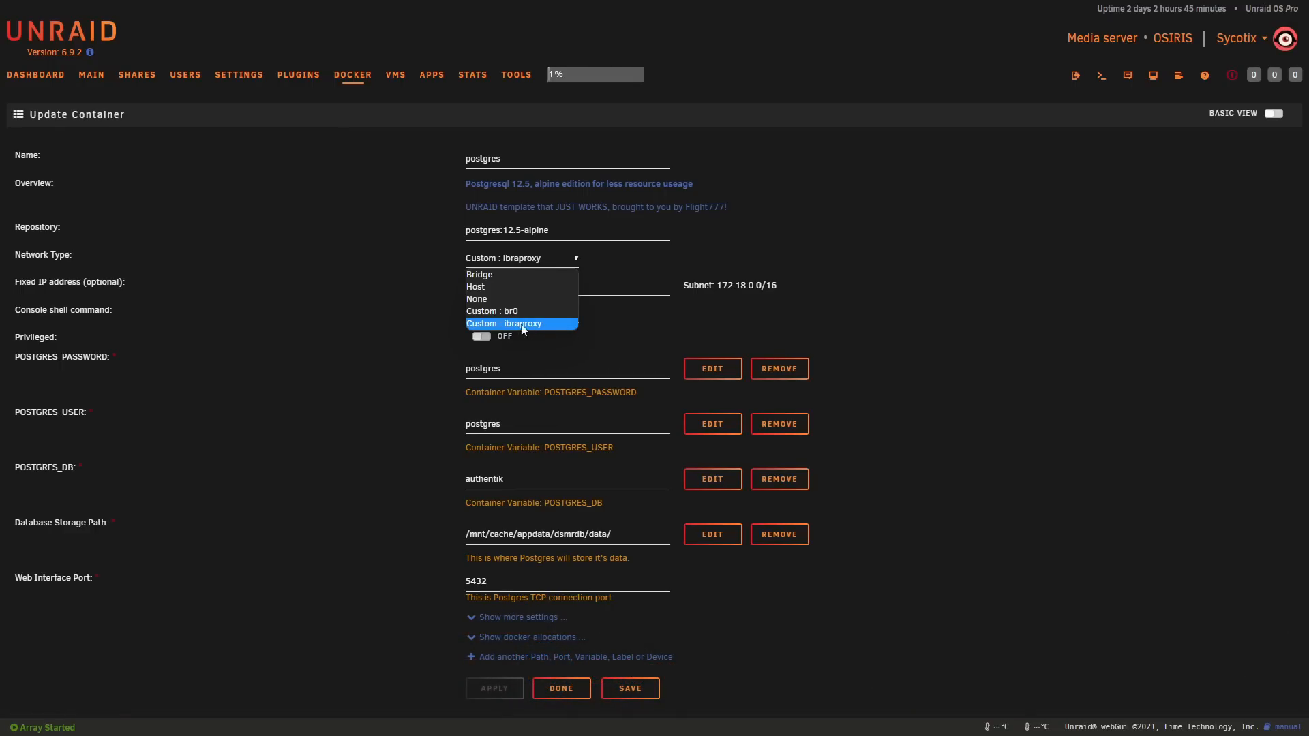
{"action": "left_click", "coordinate": [554, 323]}
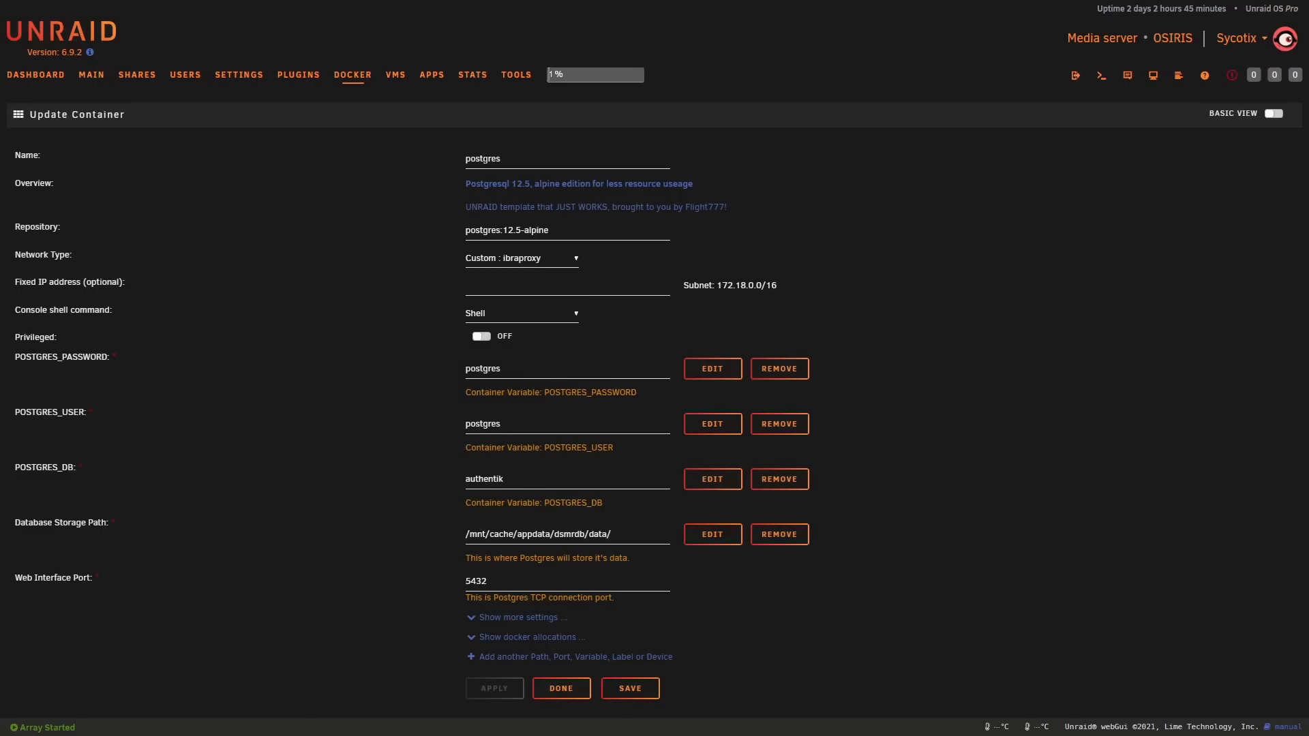
{"action": "left_click", "coordinate": [519, 158]}
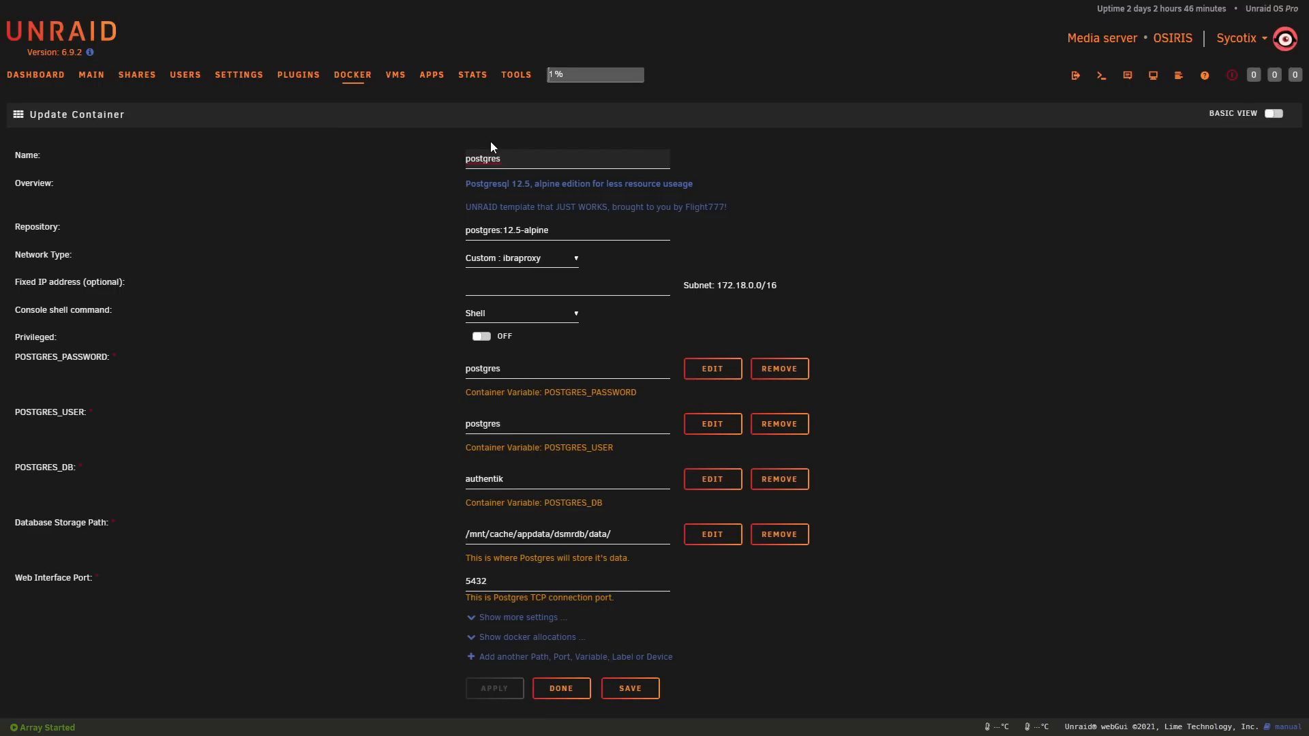
{"action": "type", "text": "_authentik"}
{"action": "key", "text": "BackSpace"}
{"action": "key", "text": "BackSpace"}
{"action": "key", "text": "BackSpace"}
{"action": "key", "text": "BackSpace"}
{"action": "key", "text": "BackSpace"}
{"action": "key", "text": "BackSpace"}
{"action": "key", "text": "BackSpace"}
{"action": "key", "text": "BackSpace"}
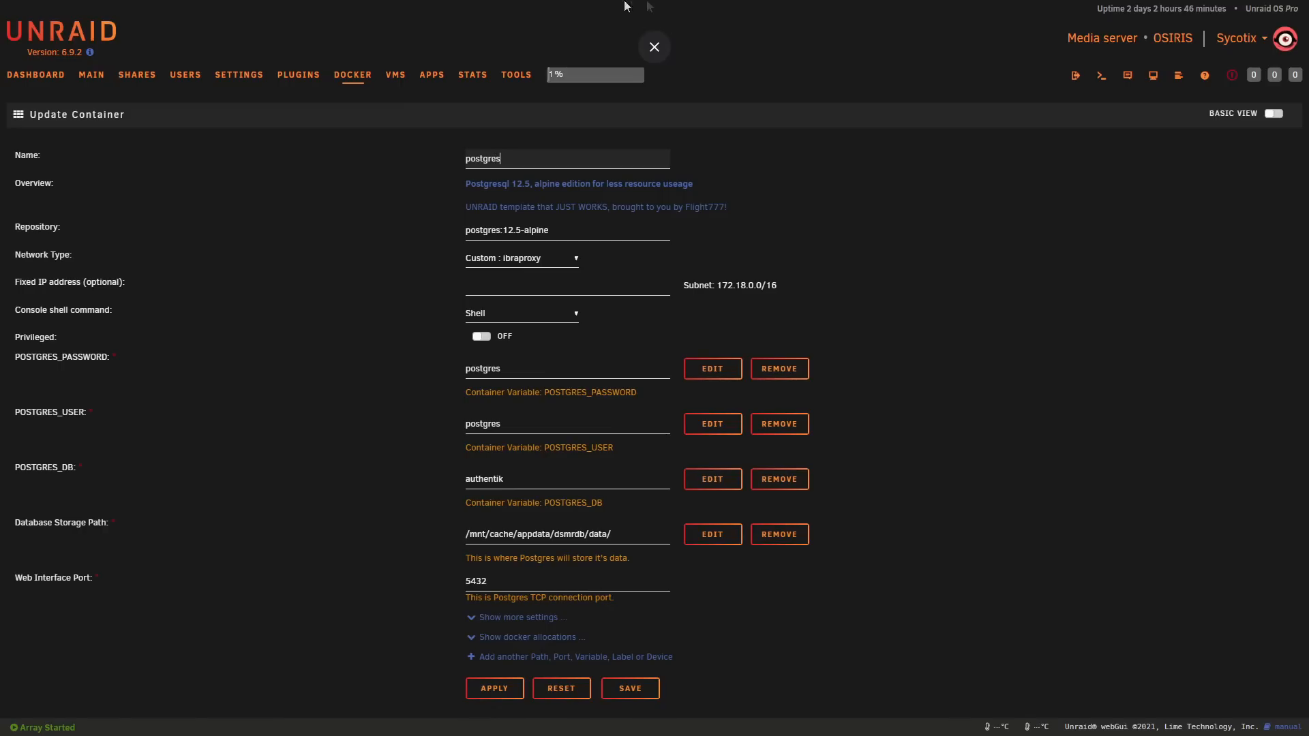
{"action": "key", "text": "BackSpace"}
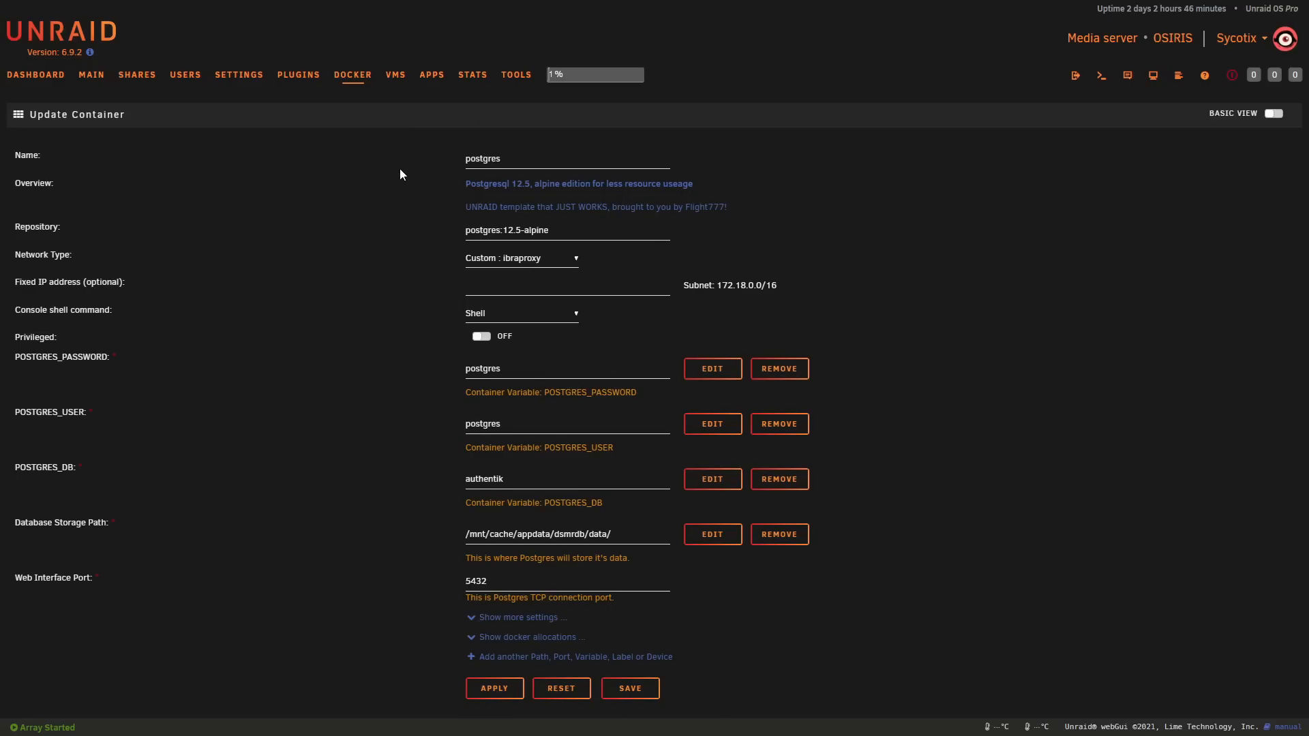
Step: Open the redis container's settings, check its password field, and return to the Docker container list
{"action": "left_click", "coordinate": [359, 88]}
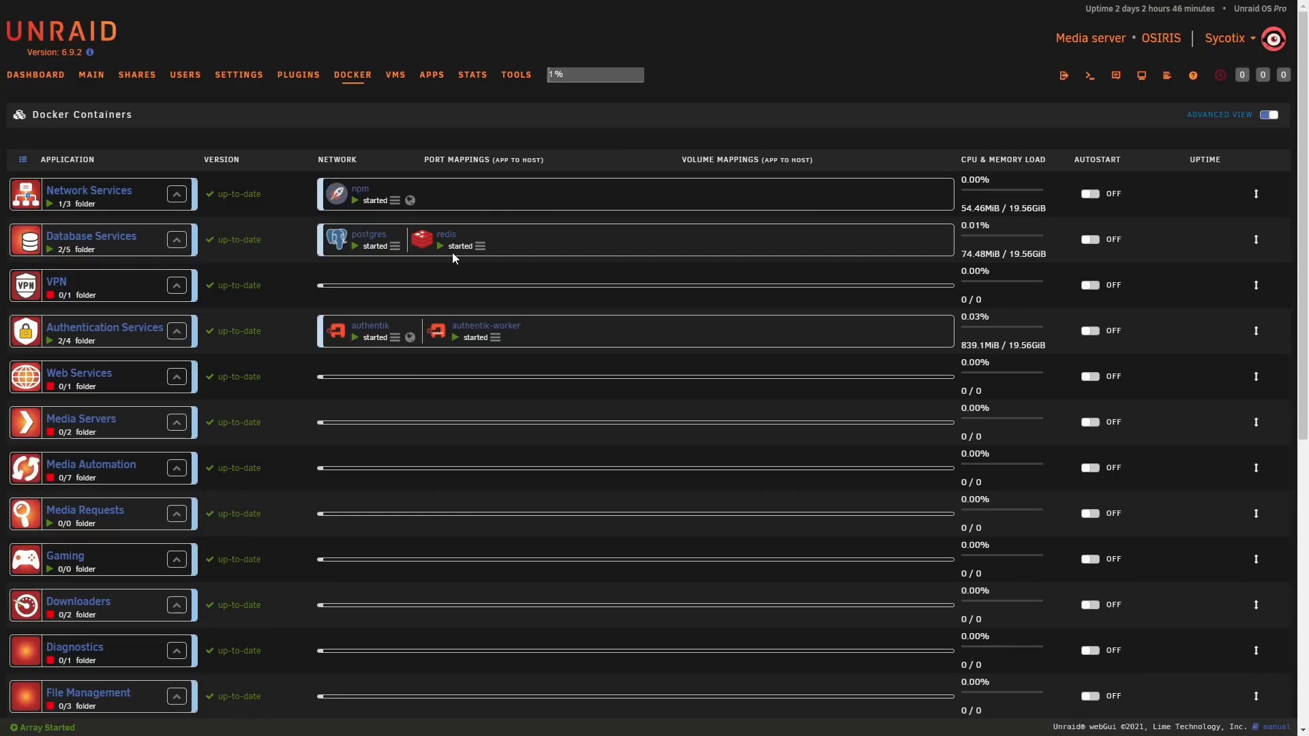
{"action": "left_click", "coordinate": [447, 234]}
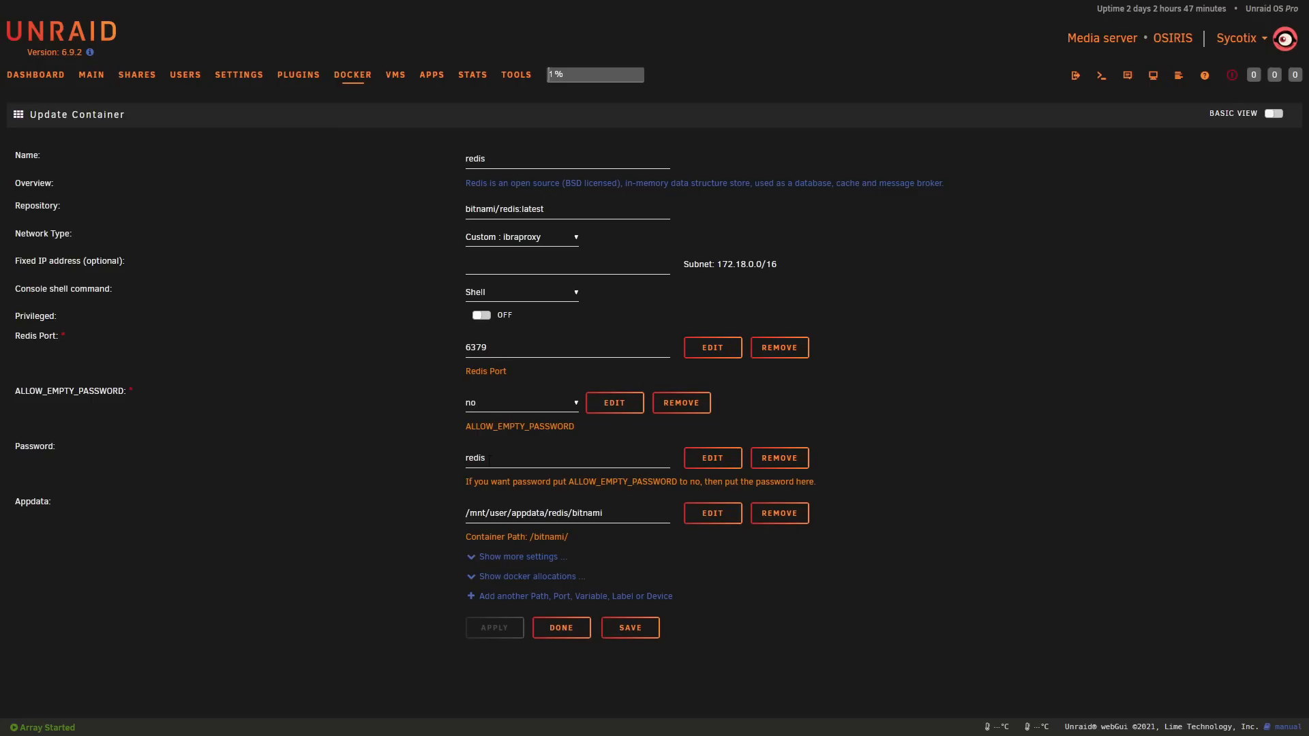
{"action": "left_click_drag", "start_coordinate": [491, 460], "coordinate": [450, 462]}
{"action": "left_click", "coordinate": [450, 462]}
{"action": "left_click", "coordinate": [364, 80]}
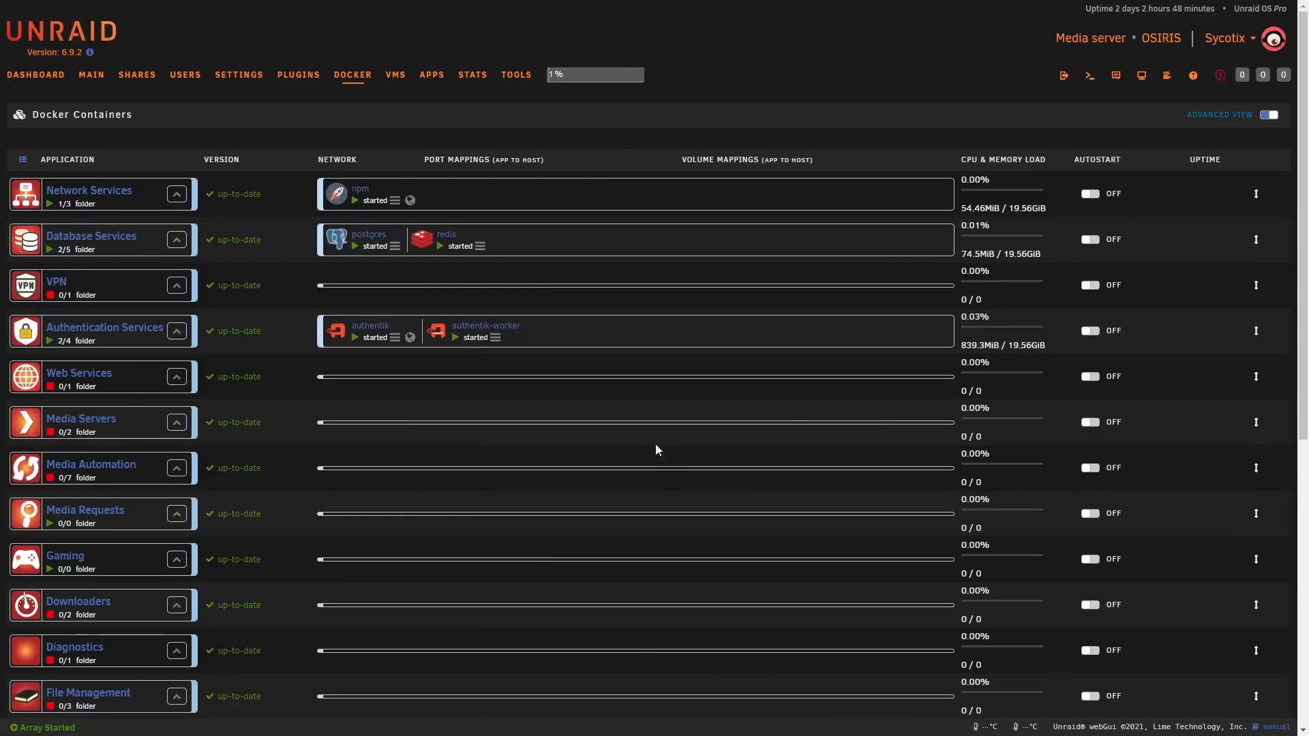
Step: Show all recently added community apps and open the authentik-worker app's container template
{"action": "left_click", "coordinate": [431, 76]}
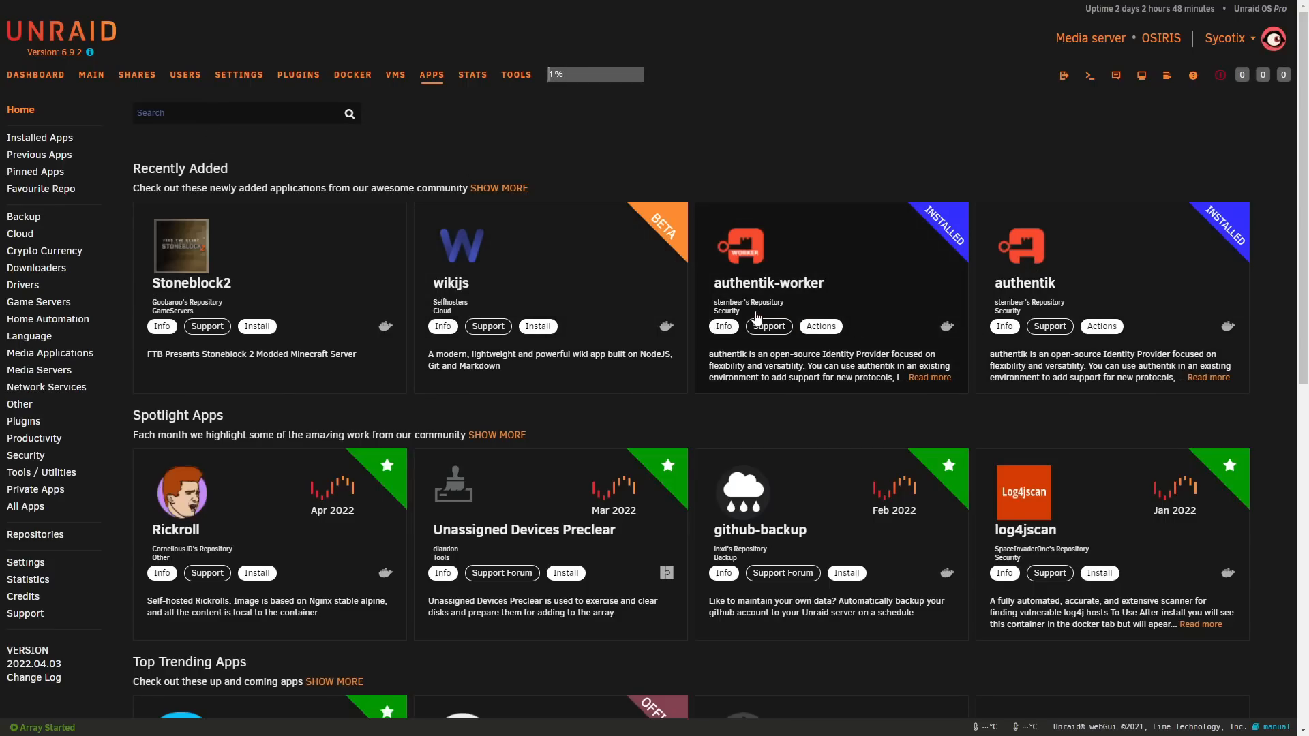
{"action": "left_click", "coordinate": [522, 189]}
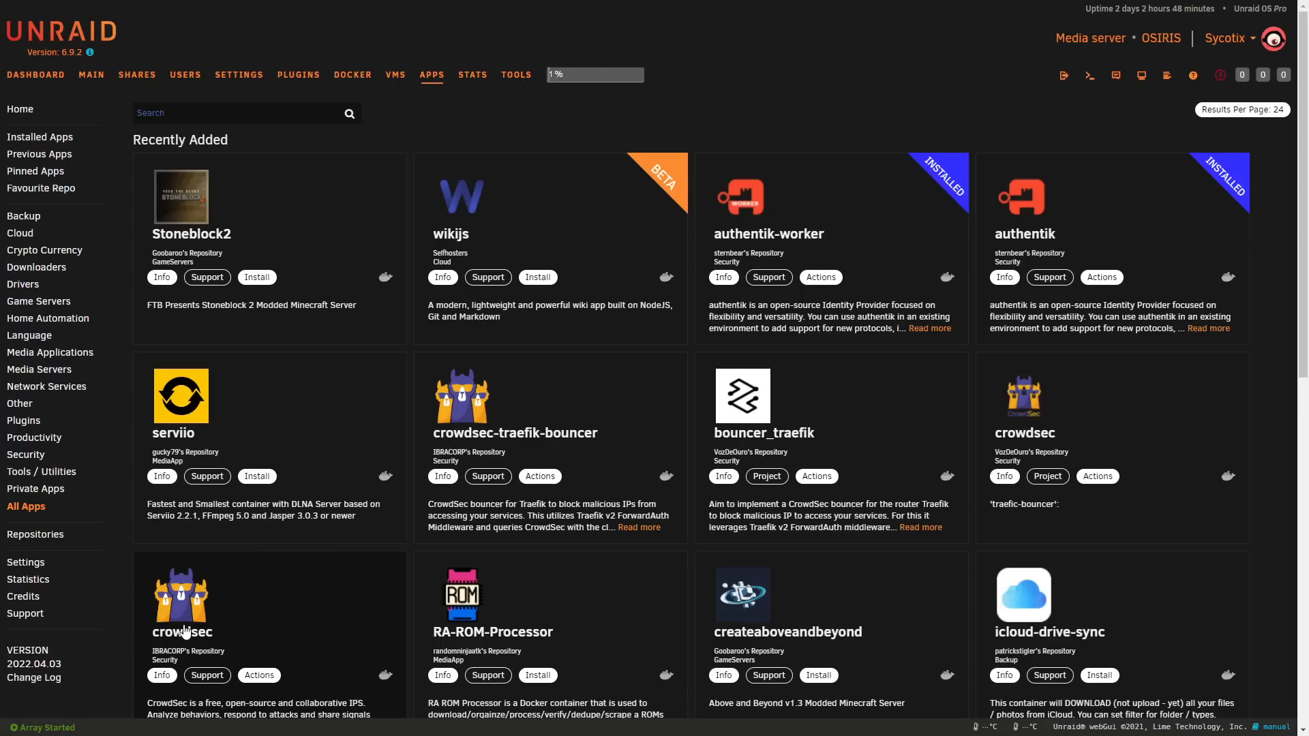
{"action": "left_click", "coordinate": [827, 209]}
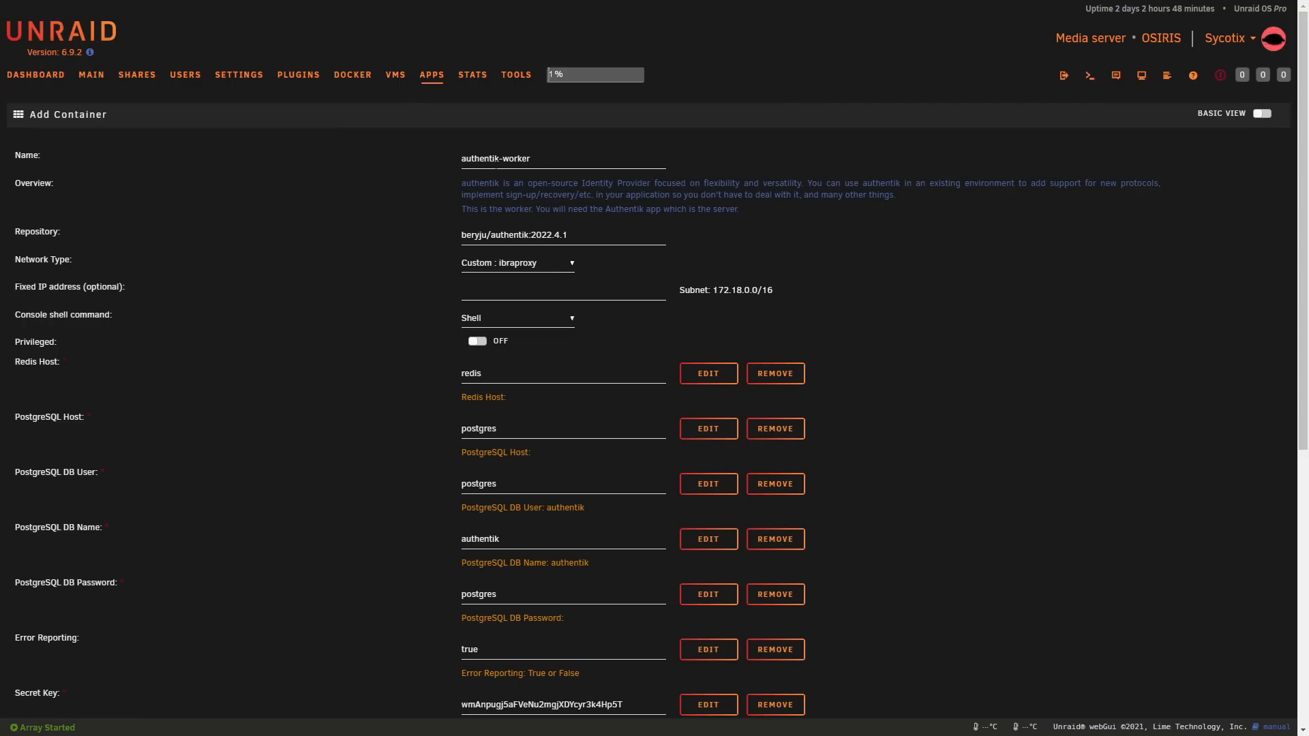
Step: Check the authentik-worker template's repository version tag, Redis host and network type options
{"action": "left_click_drag", "start_coordinate": [581, 239], "coordinate": [529, 236]}
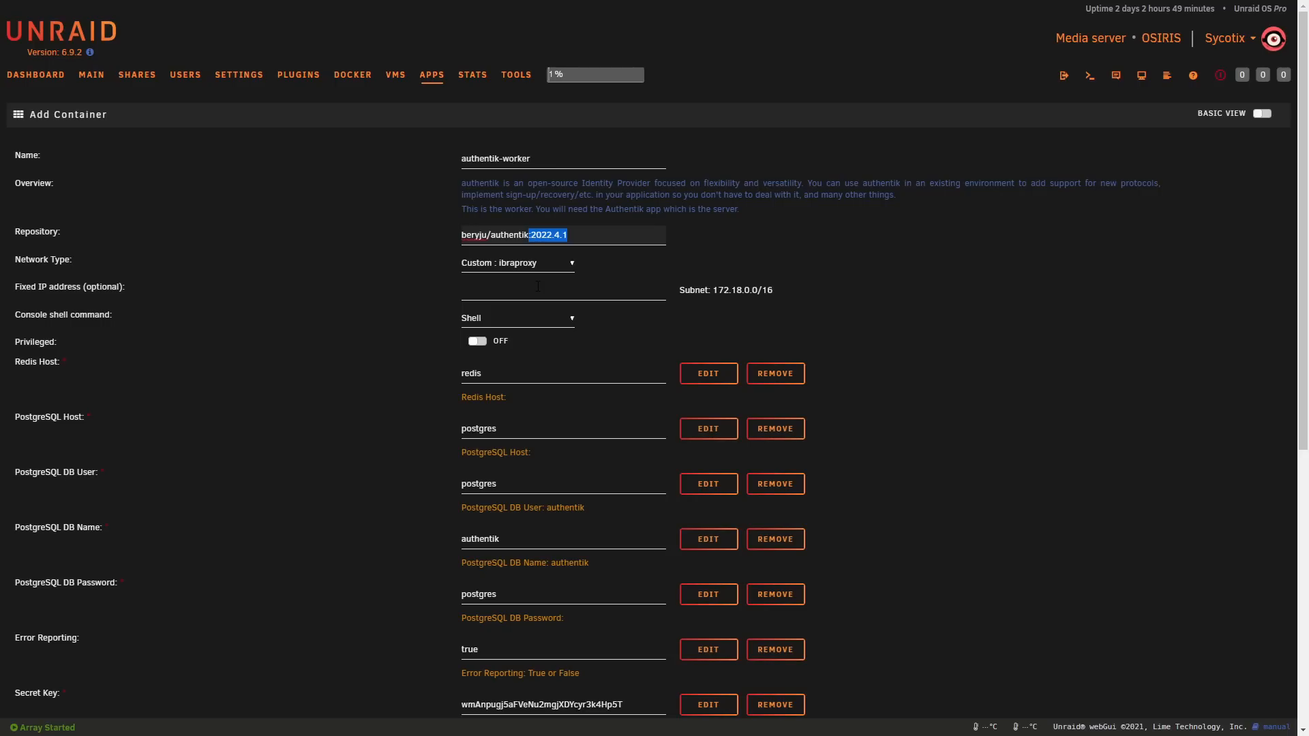
{"action": "left_click", "coordinate": [583, 227]}
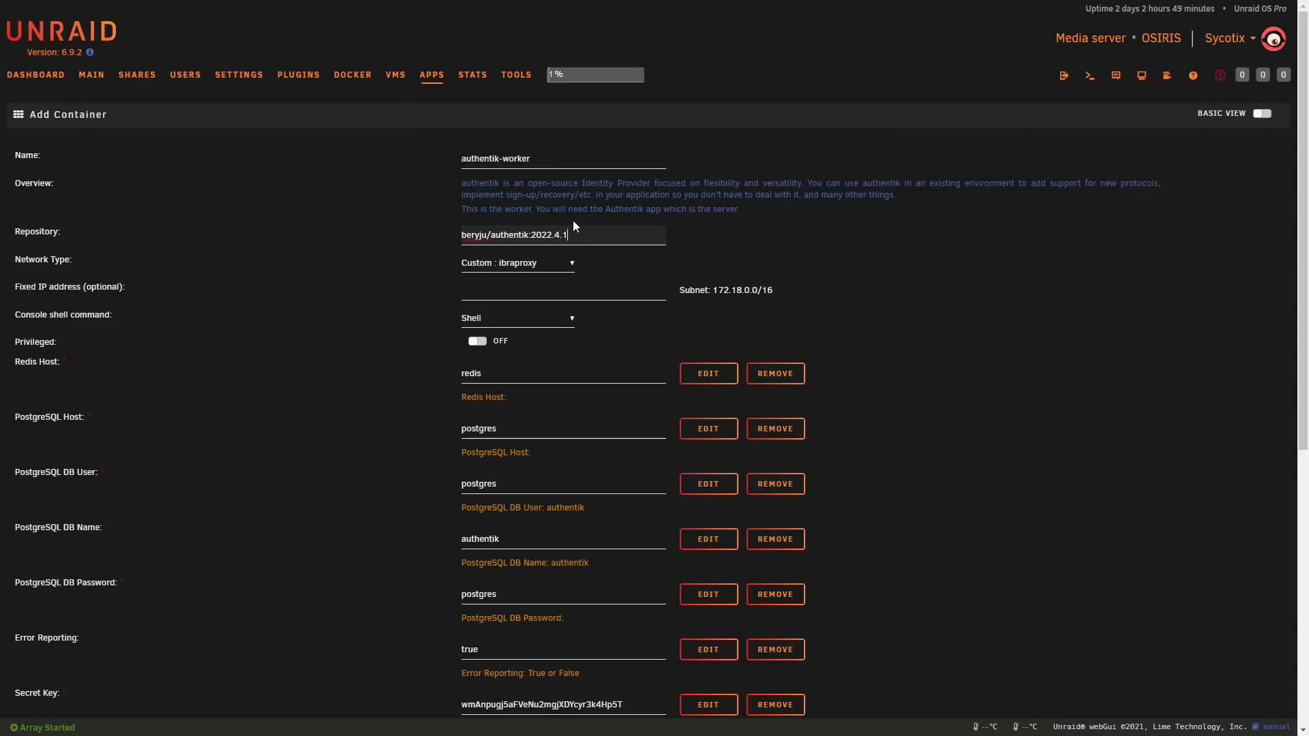
{"action": "scroll", "coordinate": [211, 389], "scroll_direction": "down", "scroll_amount": 2}
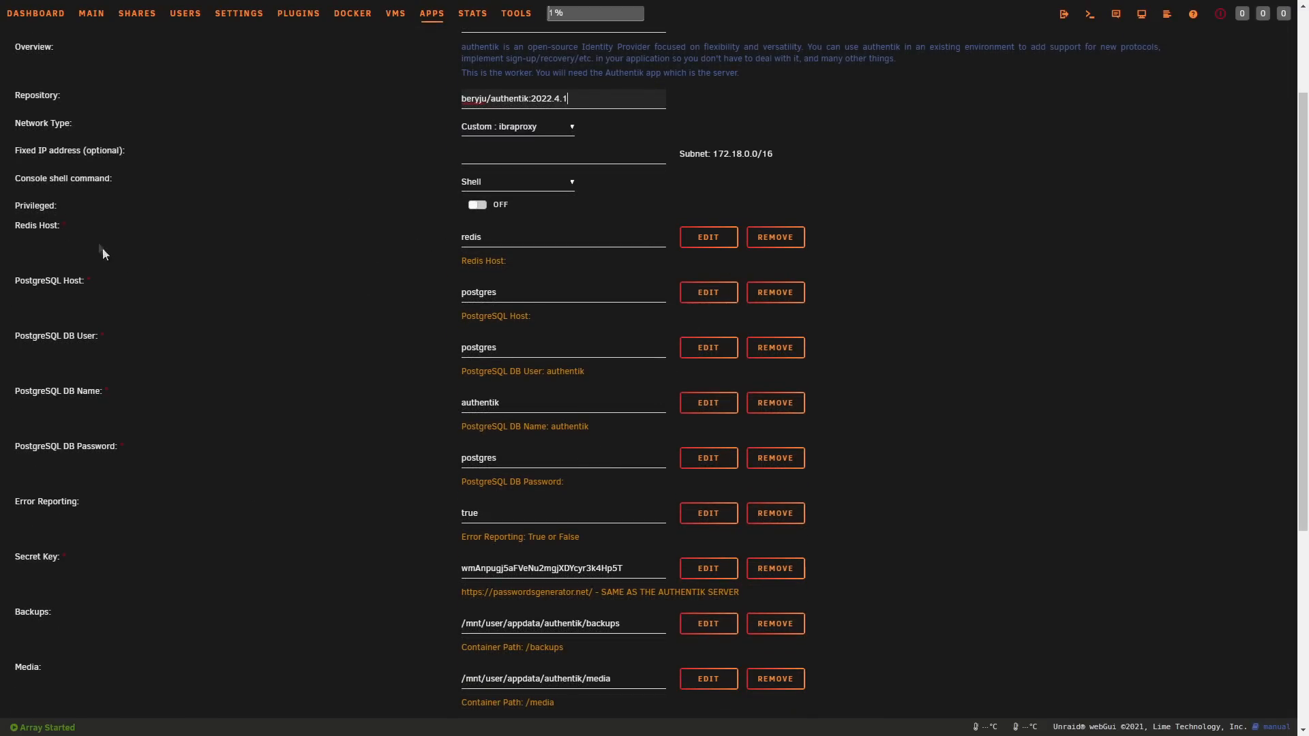
{"action": "left_click_drag", "start_coordinate": [486, 236], "coordinate": [475, 237]}
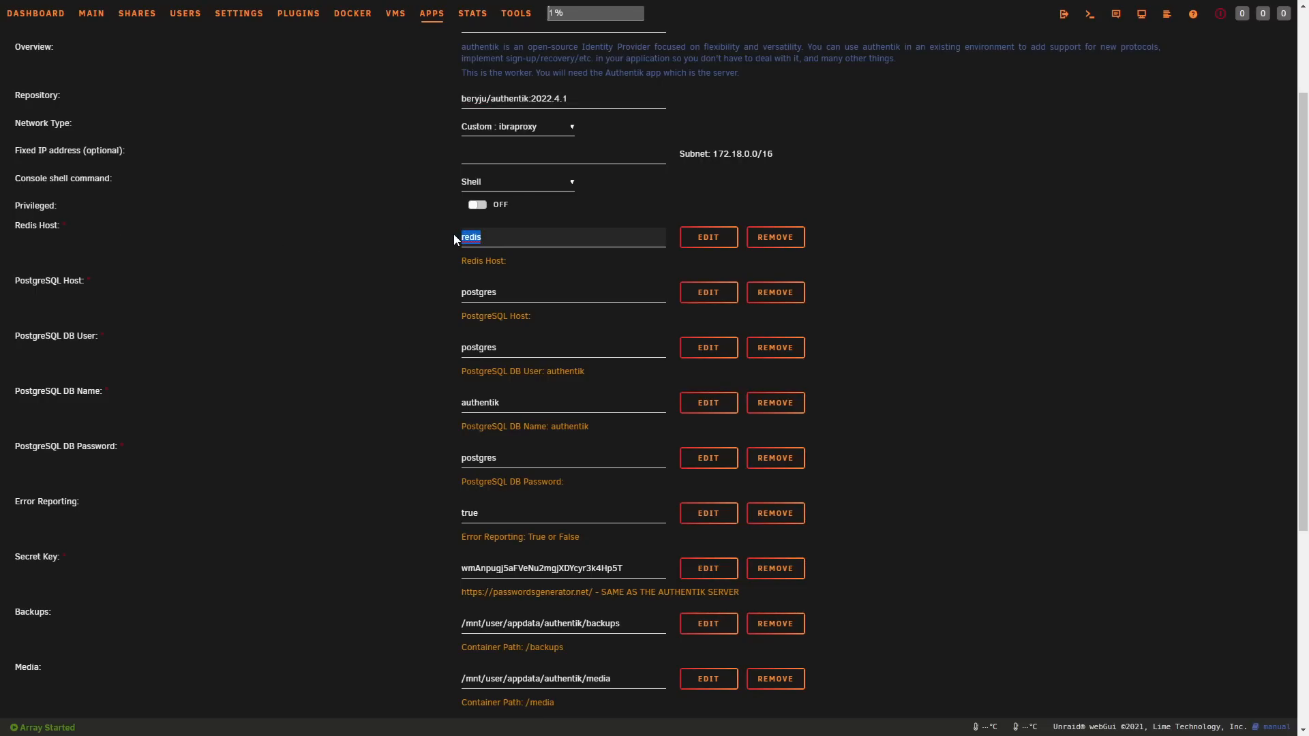
{"action": "left_click", "coordinate": [498, 130]}
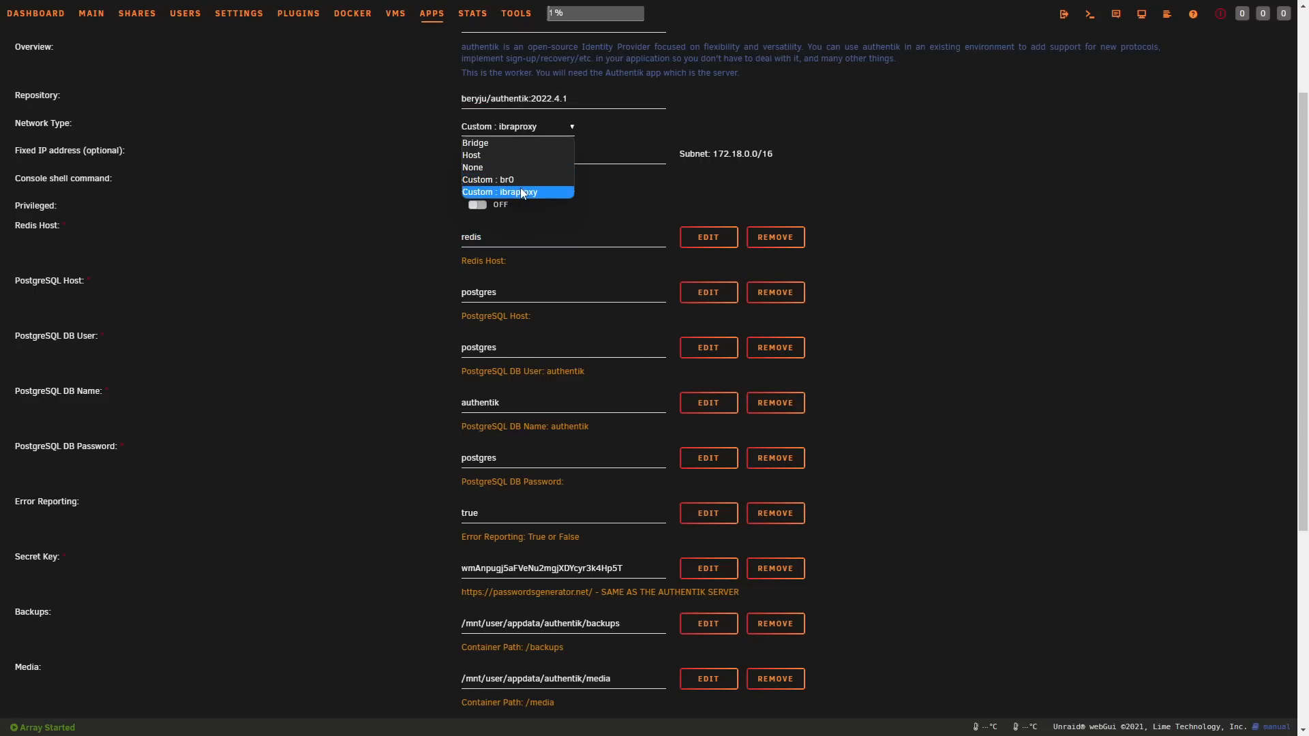
{"action": "left_click", "coordinate": [354, 196]}
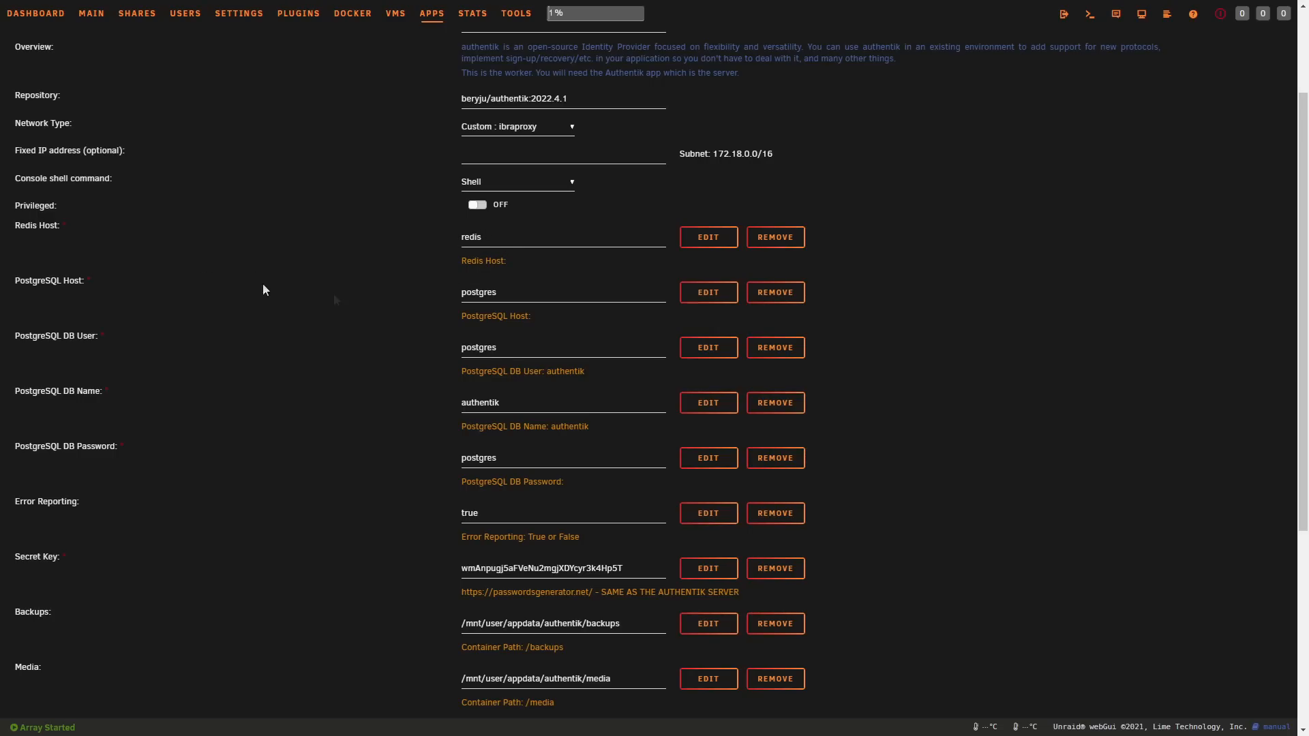
Step: Check the worker template's PostgreSQL host, DB user, DB name and DB password fields and its error reporting setting
{"action": "left_click_drag", "start_coordinate": [497, 294], "coordinate": [463, 295]}
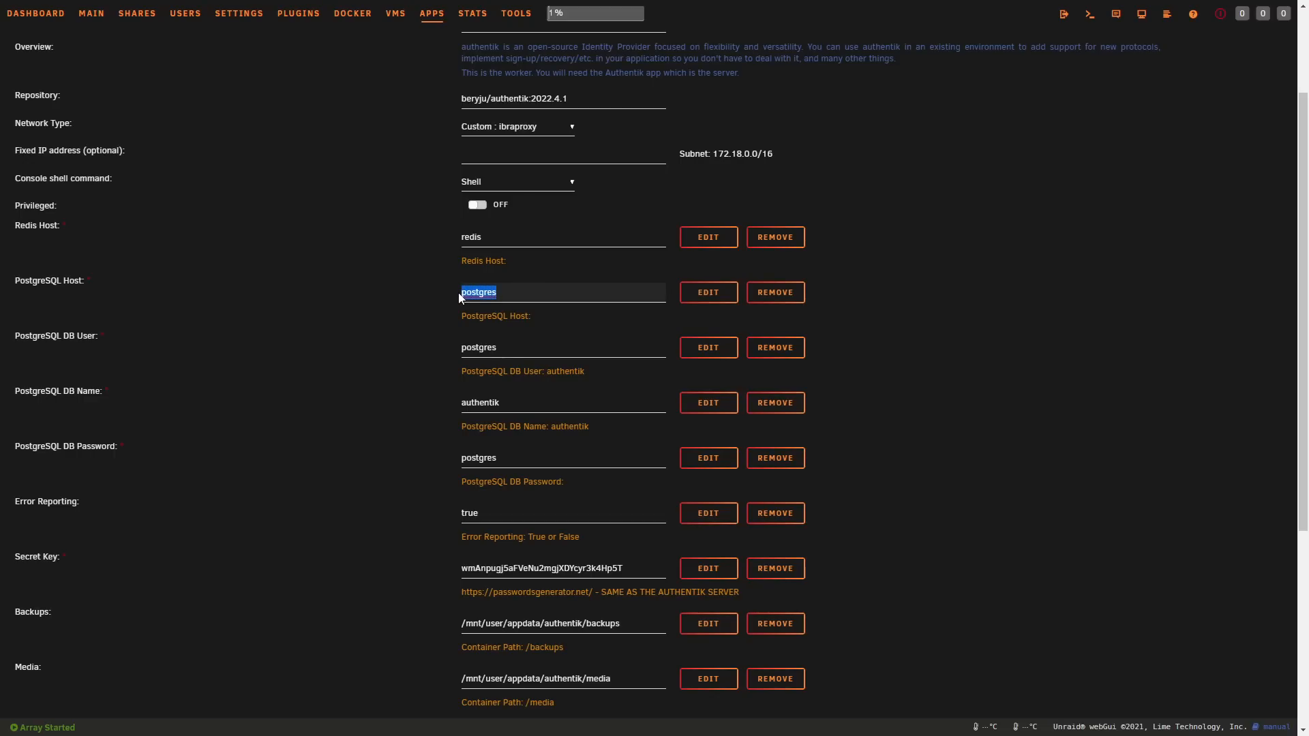
{"action": "left_click_drag", "start_coordinate": [518, 348], "coordinate": [457, 344]}
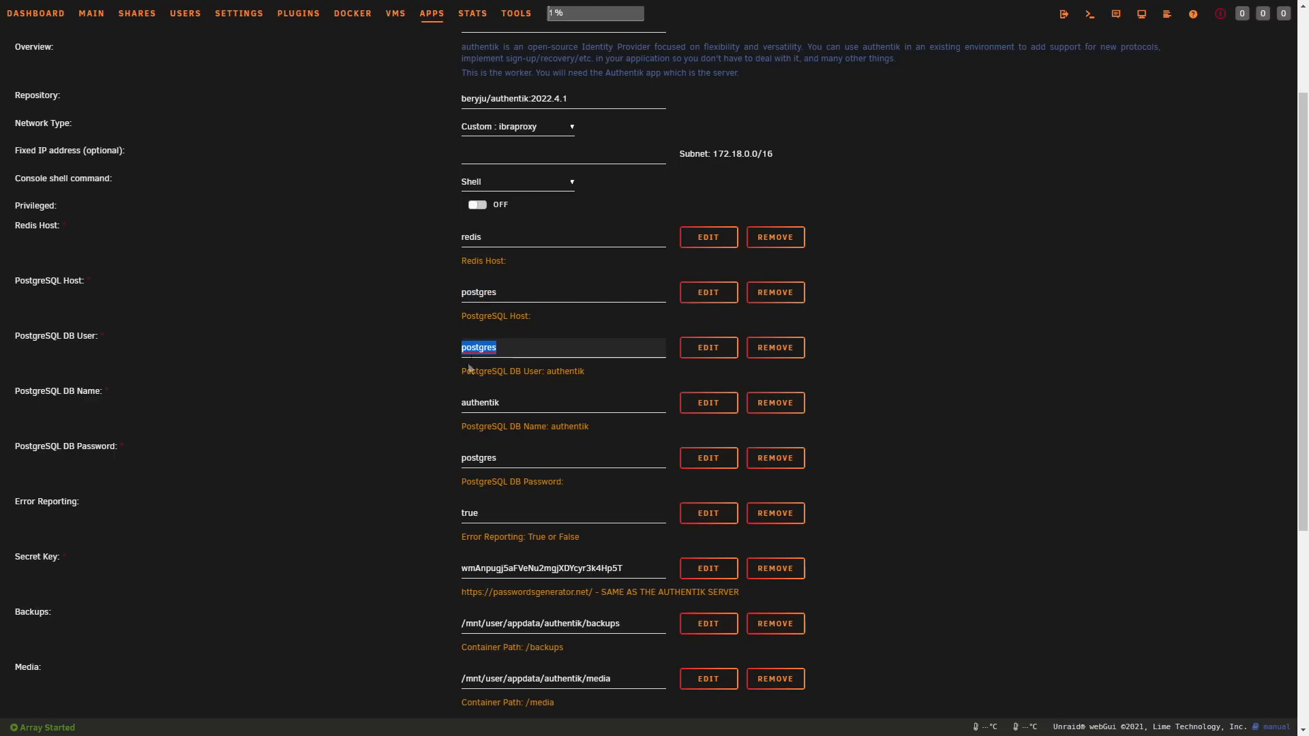
{"action": "left_click_drag", "start_coordinate": [508, 403], "coordinate": [415, 399]}
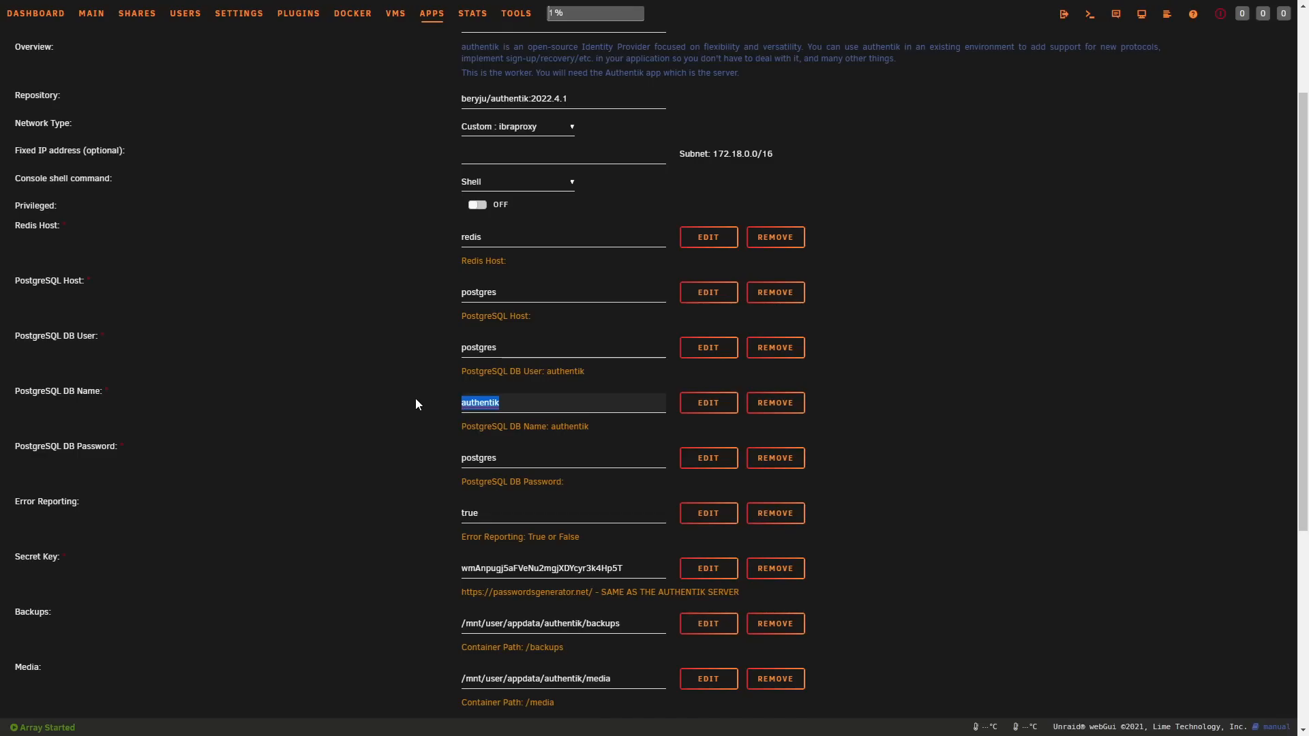
{"action": "left_click_drag", "start_coordinate": [511, 456], "coordinate": [427, 457]}
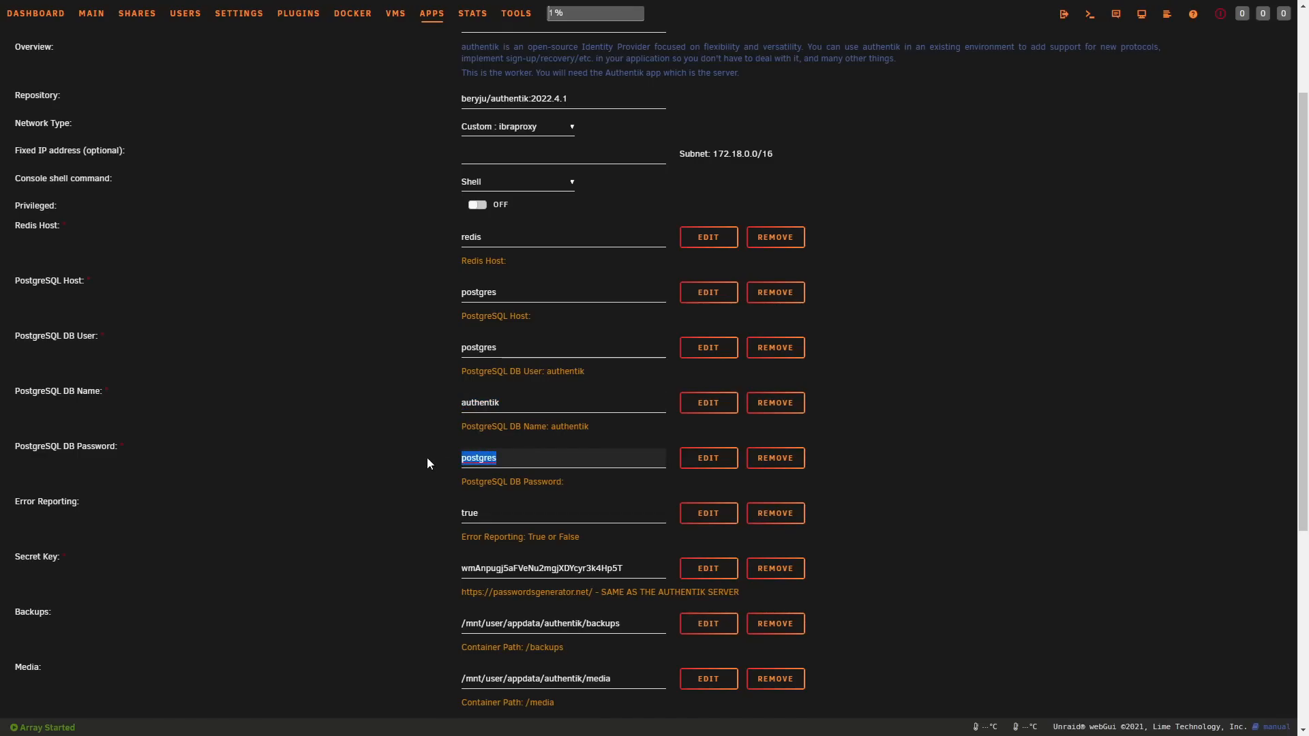
{"action": "left_click", "coordinate": [433, 383]}
{"action": "scroll", "coordinate": [433, 384], "scroll_direction": "down", "scroll_amount": 3}
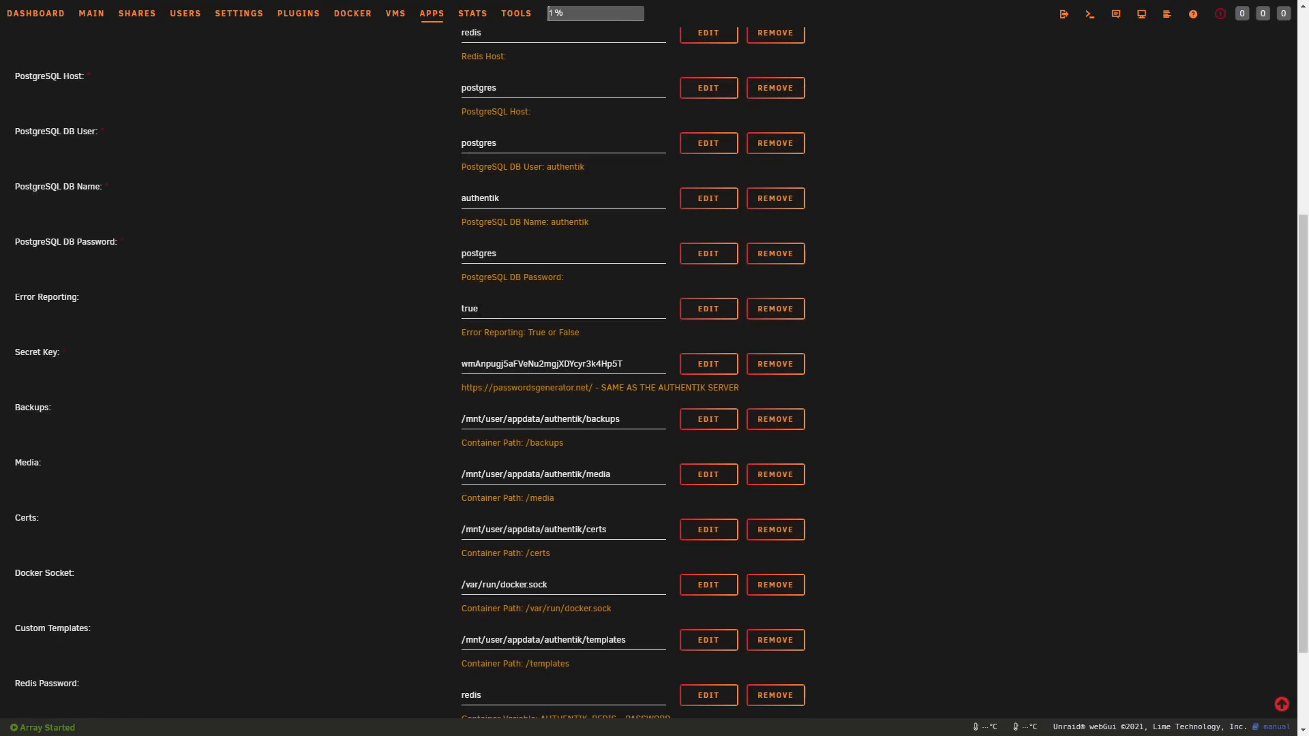
{"action": "left_click", "coordinate": [482, 313]}
Step: Open the passwordsgenerator.net address given in the Secret Key field's description
{"action": "left_click_drag", "start_coordinate": [592, 387], "coordinate": [464, 388]}
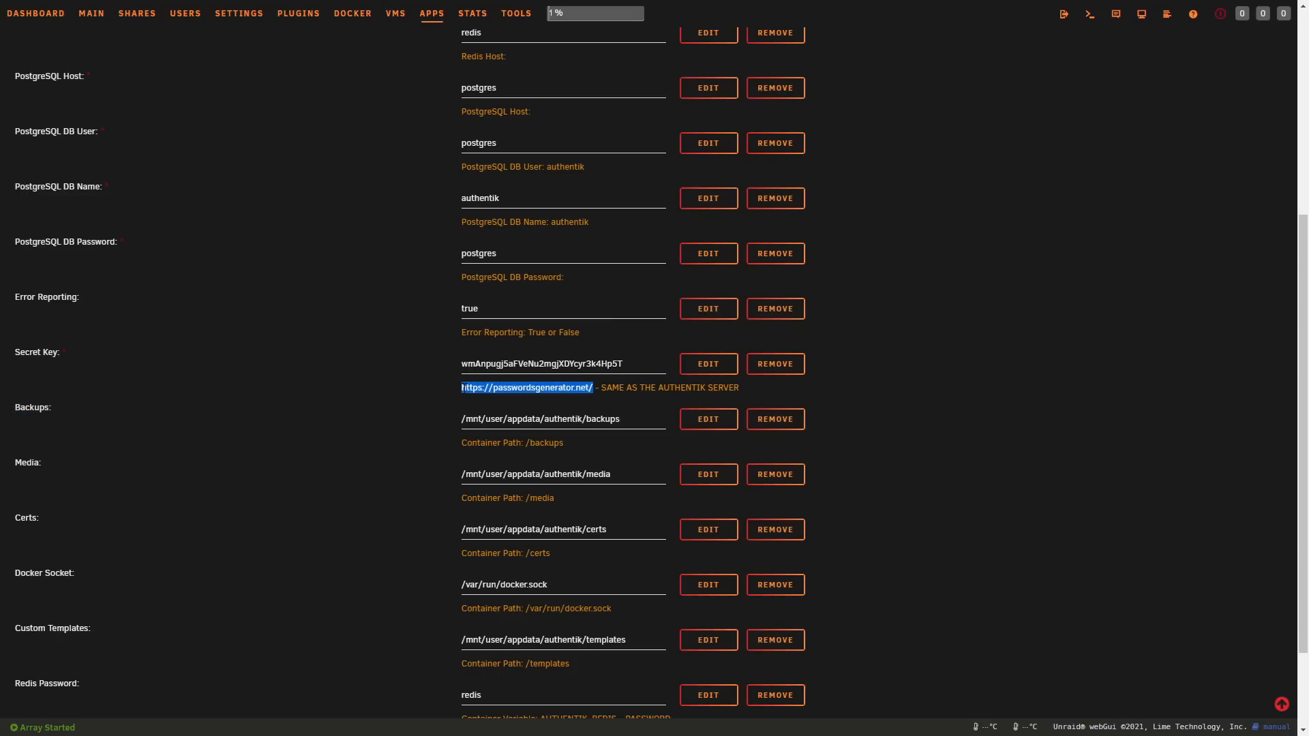
{"action": "right_click", "coordinate": [470, 388]}
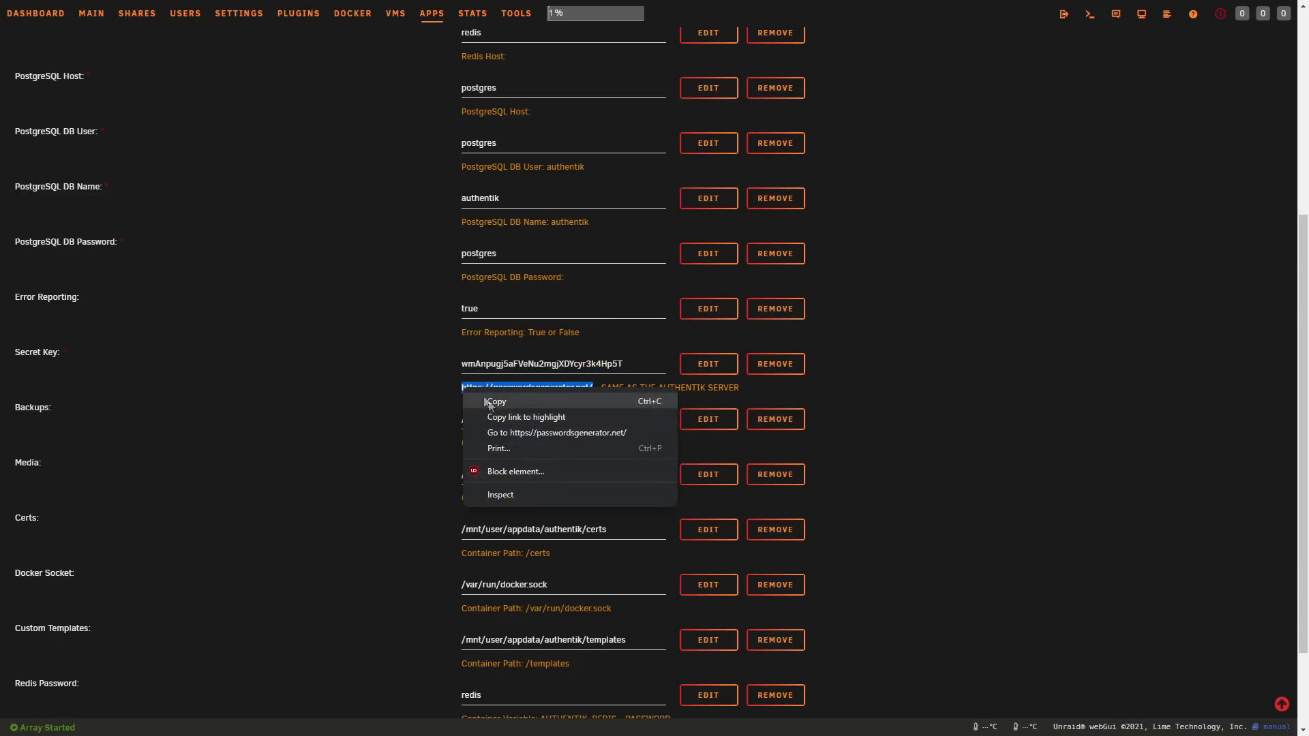
{"action": "left_click", "coordinate": [505, 432]}
Step: Generate a 32-character password without symbols and copy it
{"action": "left_click", "coordinate": [565, 128]}
{"action": "scroll", "coordinate": [571, 273], "scroll_direction": "down", "scroll_amount": 4}
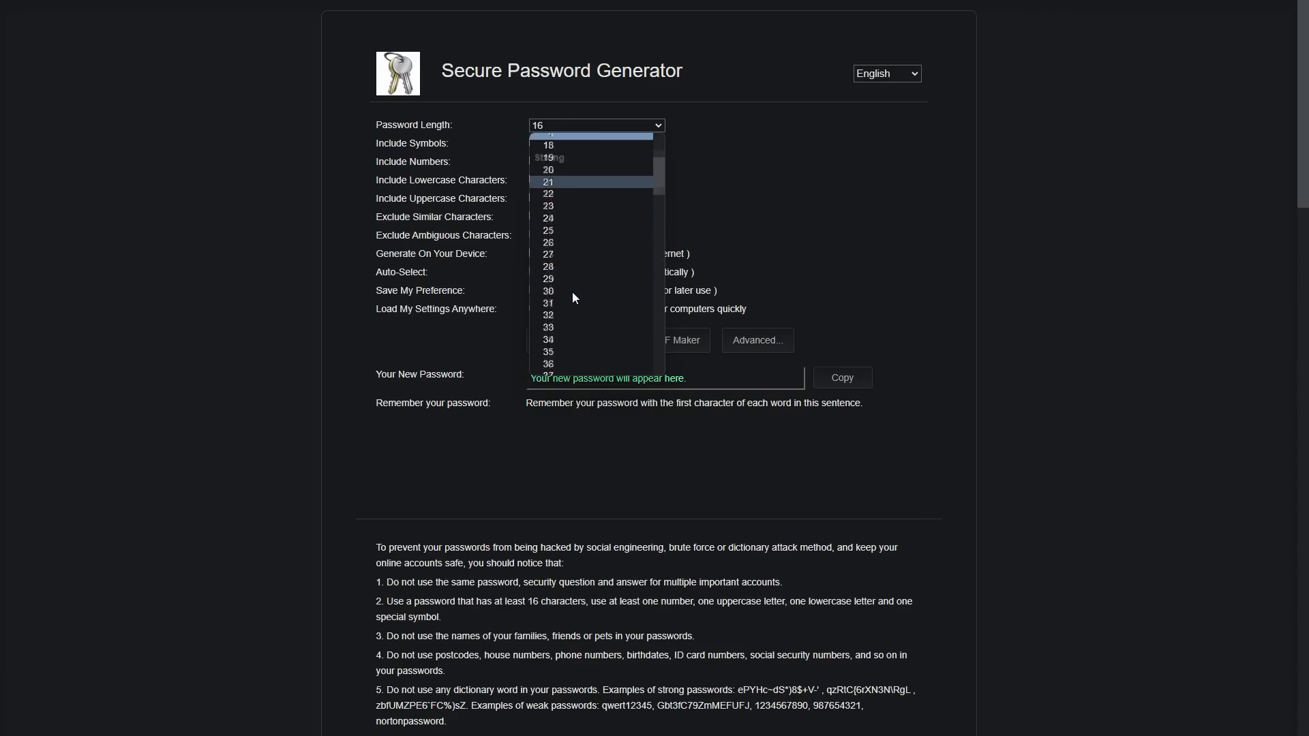
{"action": "left_click", "coordinate": [565, 206]}
{"action": "left_click", "coordinate": [534, 143]}
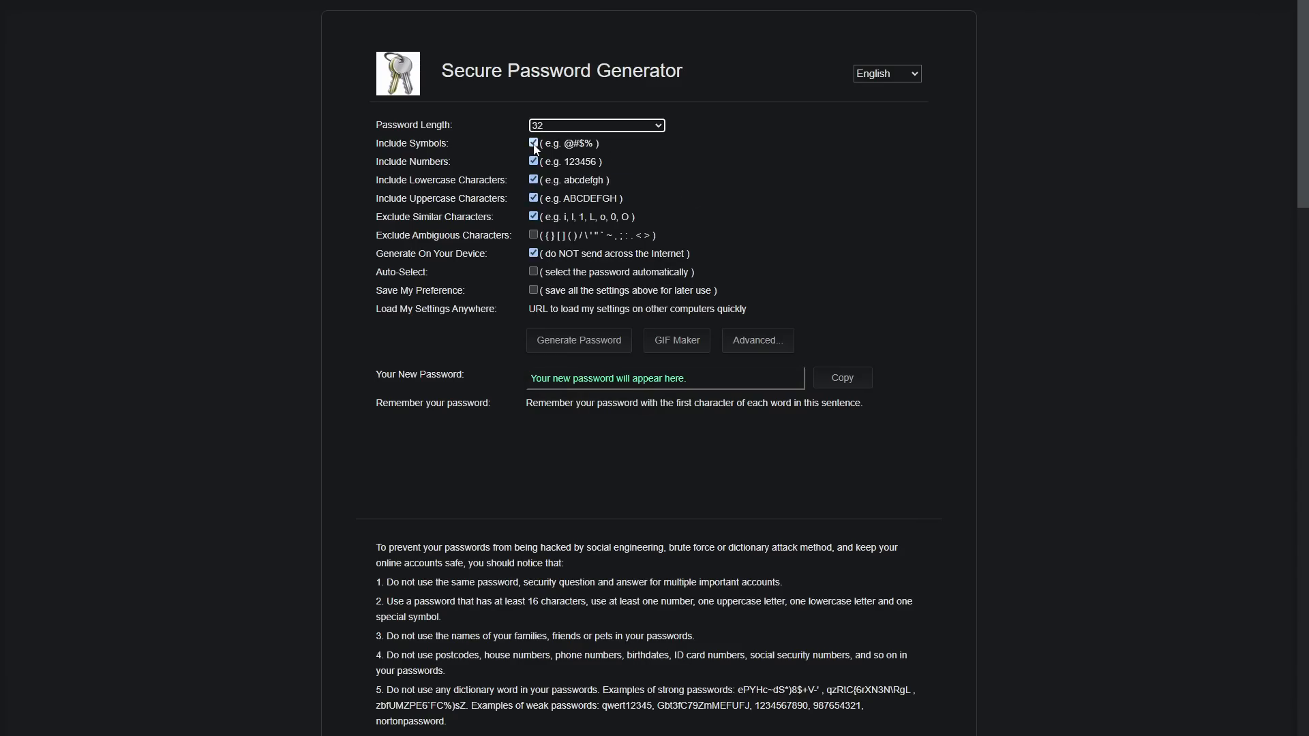
{"action": "left_click", "coordinate": [559, 339]}
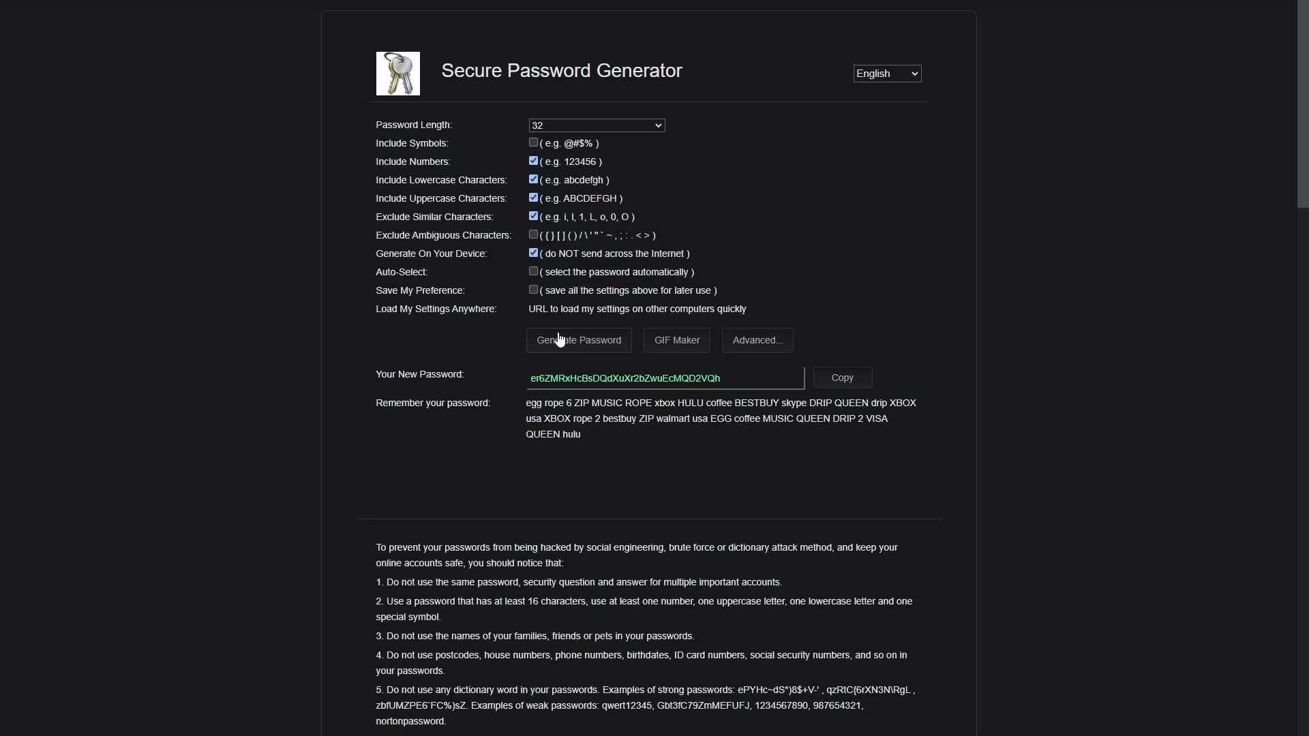
{"action": "left_click", "coordinate": [702, 378]}
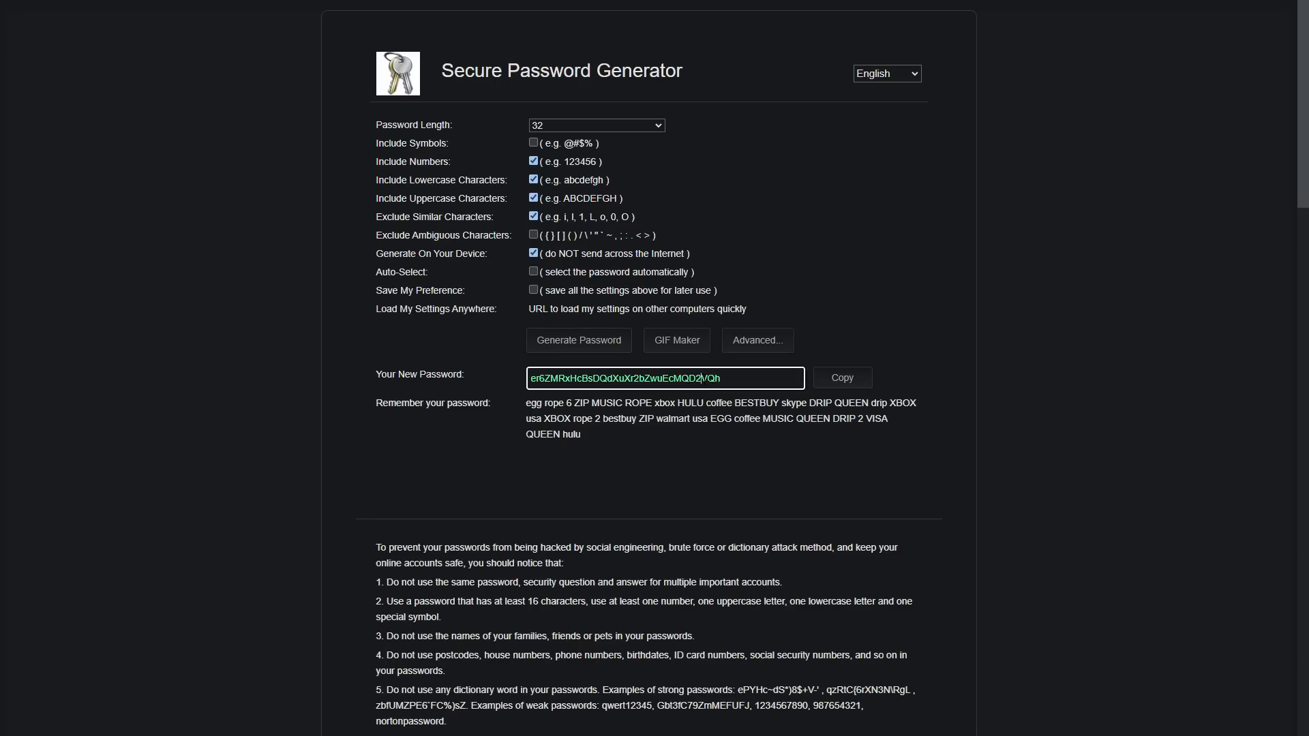
{"action": "left_click", "coordinate": [844, 382]}
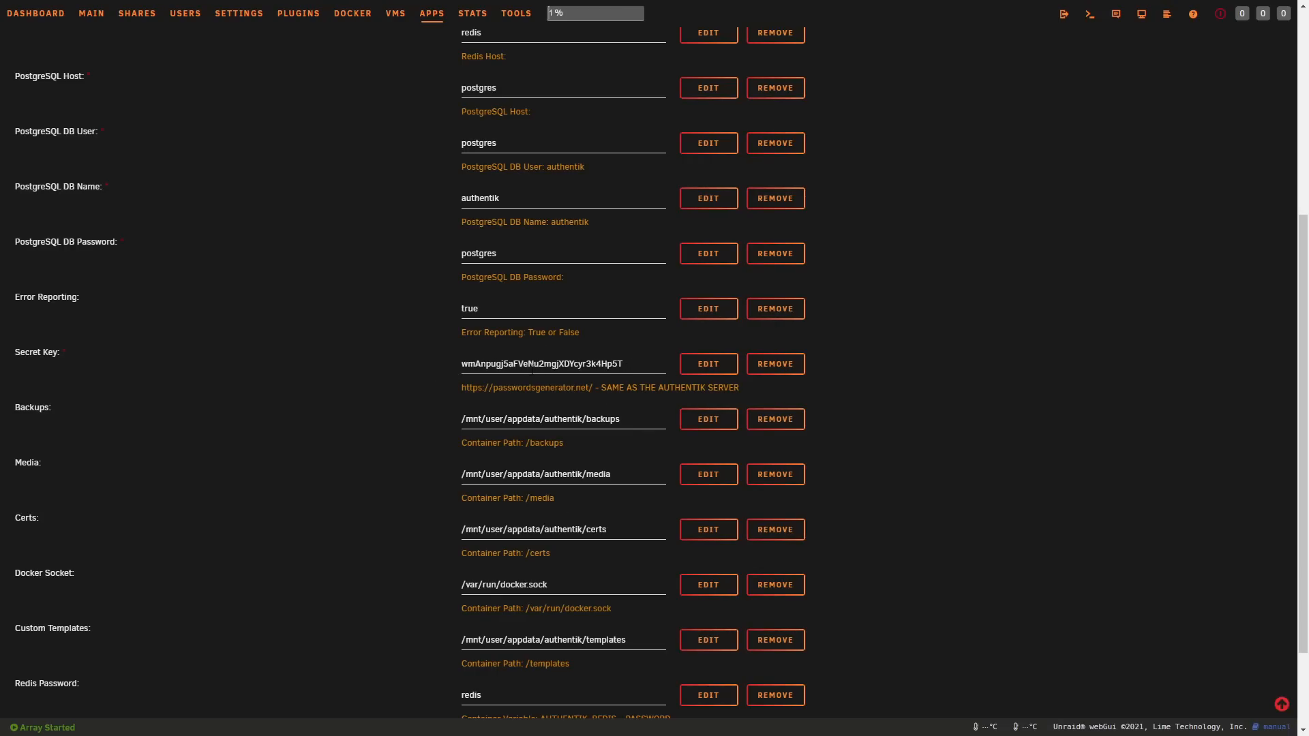
Step: Check the worker template's backups, media, certs, Docker socket and custom templates paths
{"action": "scroll", "coordinate": [123, 370], "scroll_direction": "down", "scroll_amount": 2}
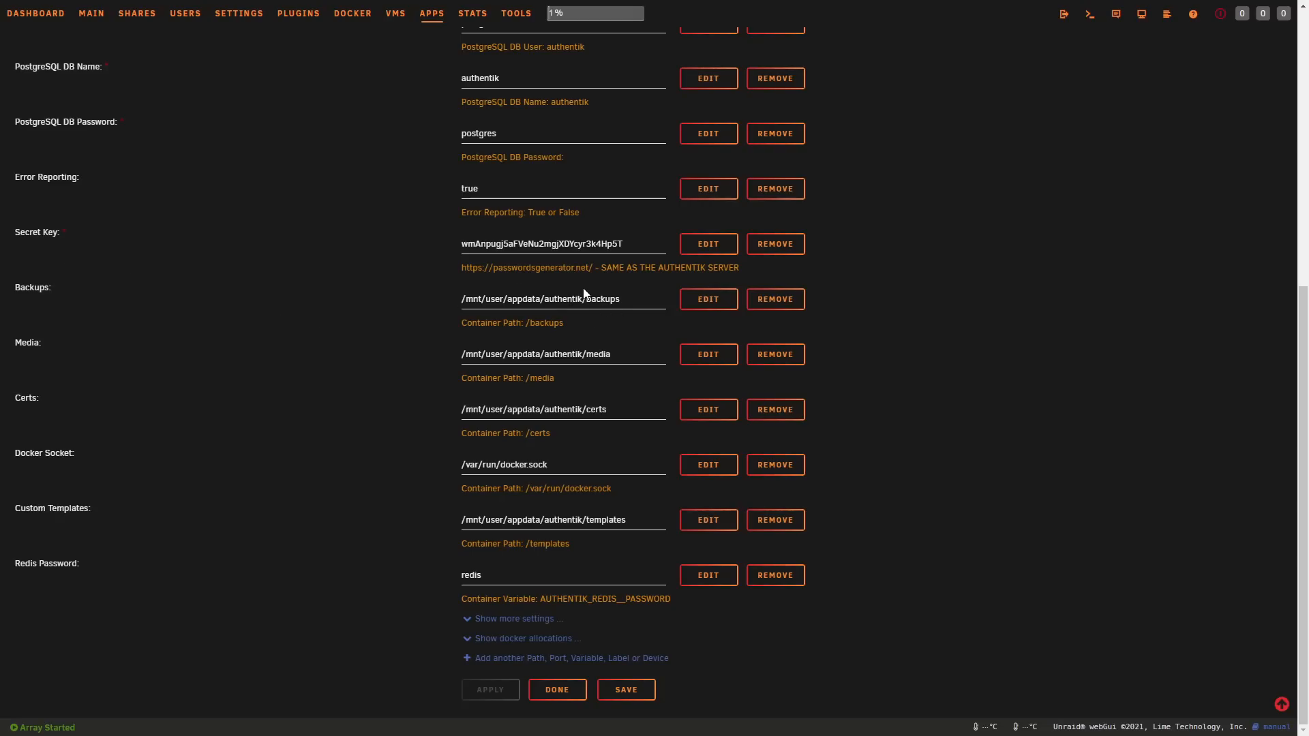
{"action": "left_click_drag", "start_coordinate": [622, 303], "coordinate": [579, 300]}
{"action": "left_click_drag", "start_coordinate": [612, 354], "coordinate": [578, 354]}
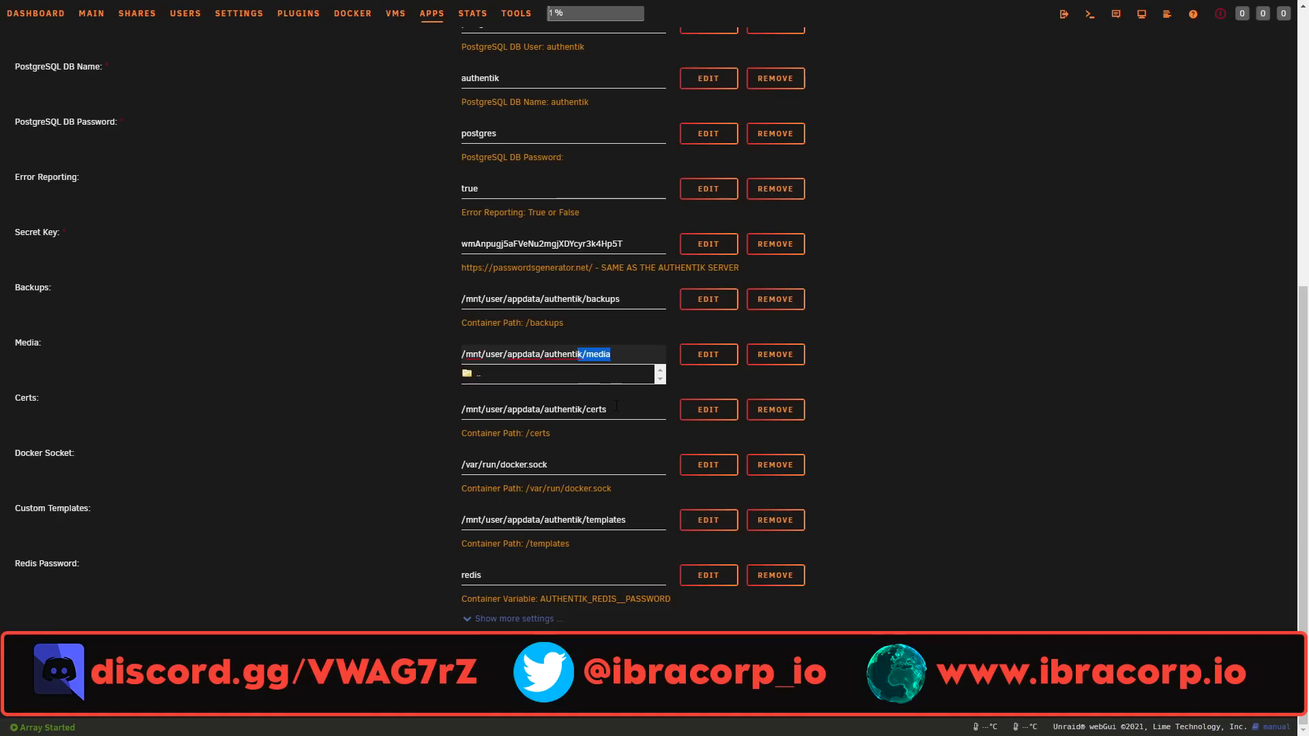
{"action": "left_click_drag", "start_coordinate": [607, 409], "coordinate": [580, 409]}
{"action": "left_click", "coordinate": [417, 464]}
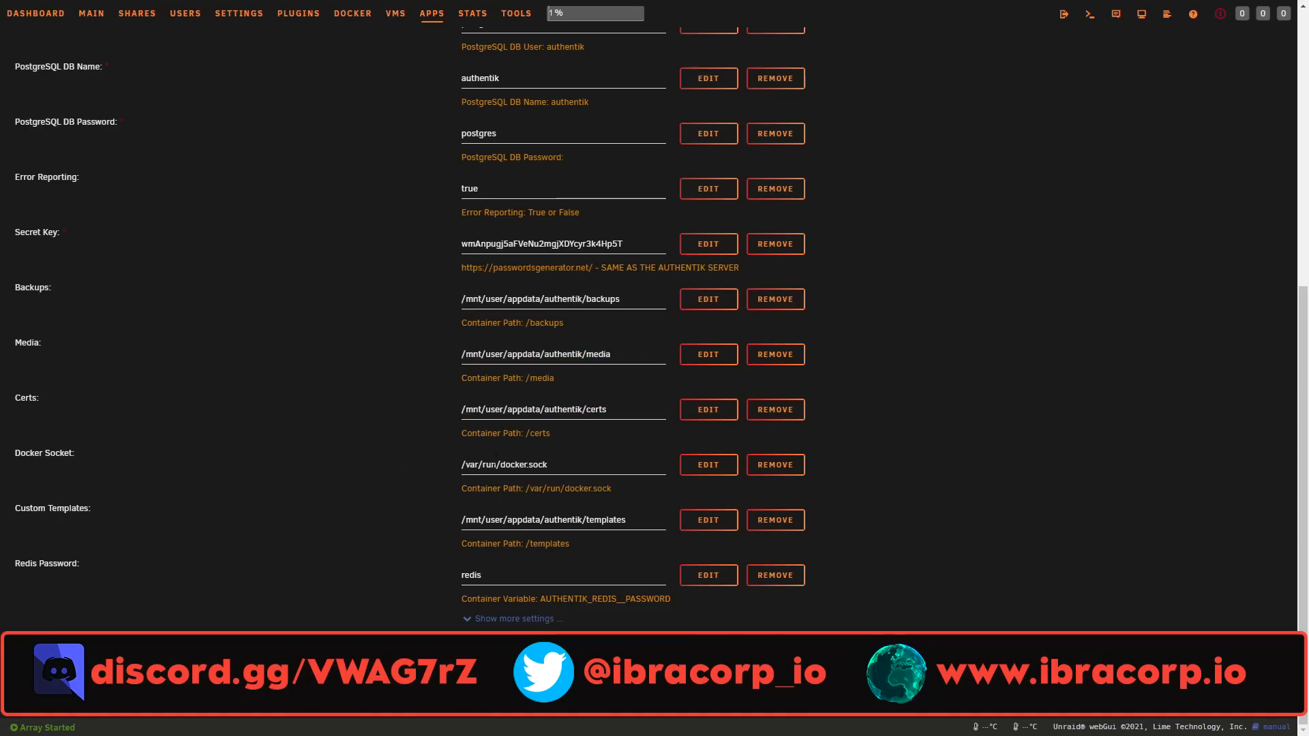
{"action": "left_click", "coordinate": [564, 467]}
{"action": "left_click", "coordinate": [532, 503]}
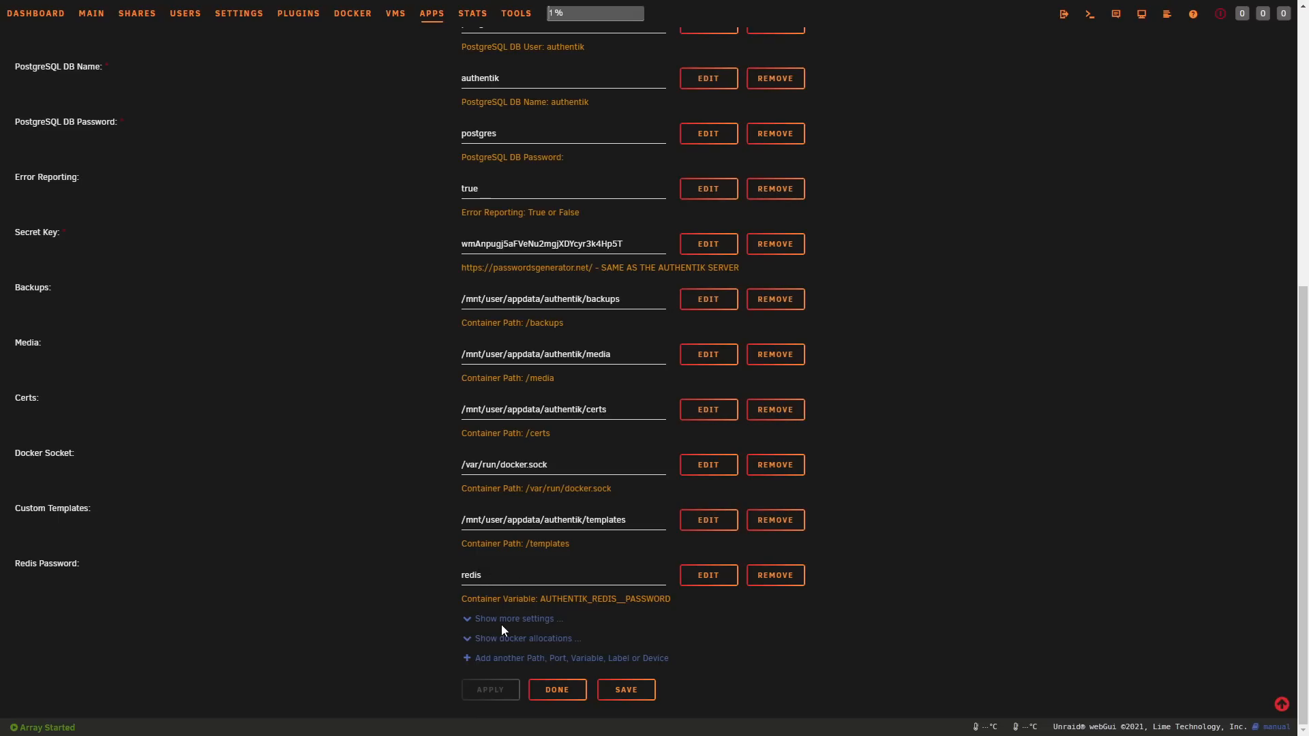
{"action": "scroll", "coordinate": [502, 625], "scroll_direction": "up", "scroll_amount": 7}
{"action": "scroll", "coordinate": [657, 481], "scroll_direction": "down", "scroll_amount": 7}
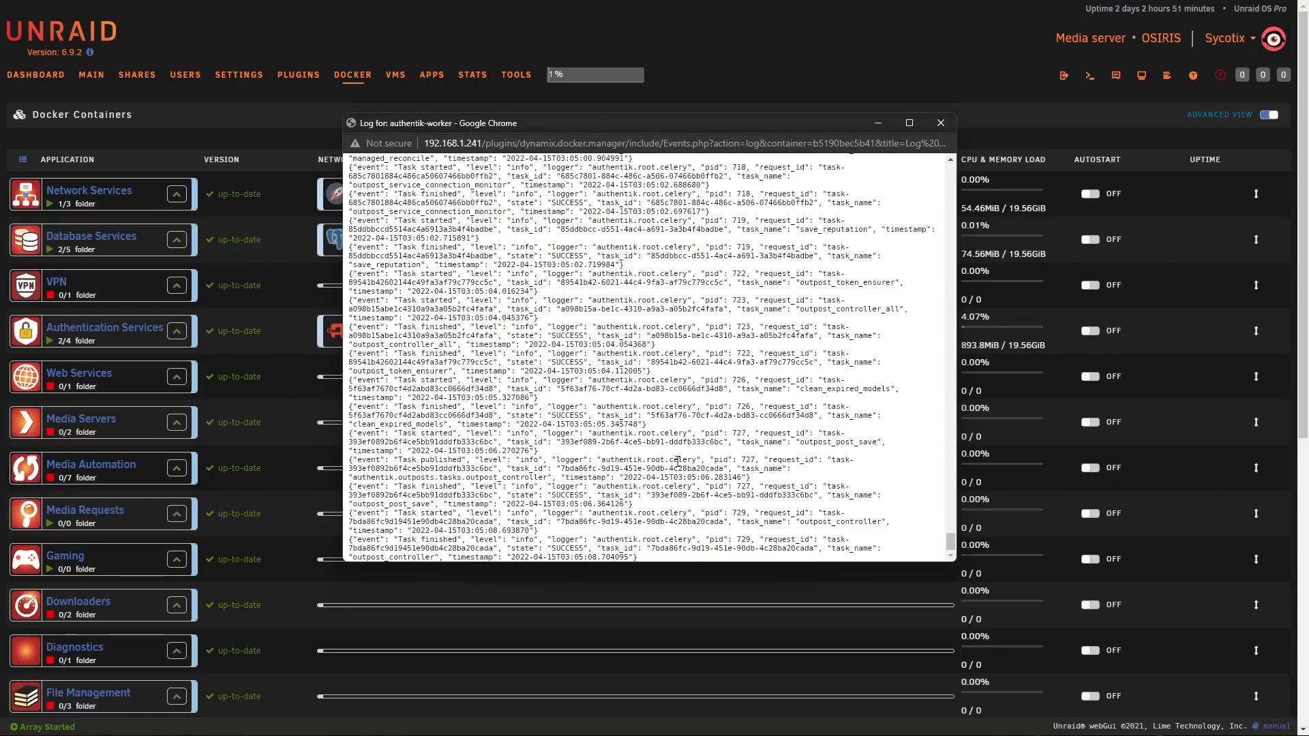
Step: Read through the authentik-worker container's log from the beginning, examining its warnings and errors
{"action": "left_click_drag", "start_coordinate": [949, 542], "coordinate": [915, 149]}
{"action": "scroll", "coordinate": [749, 271], "scroll_direction": "down", "scroll_amount": 1}
{"action": "scroll", "coordinate": [750, 271], "scroll_direction": "down", "scroll_amount": 3}
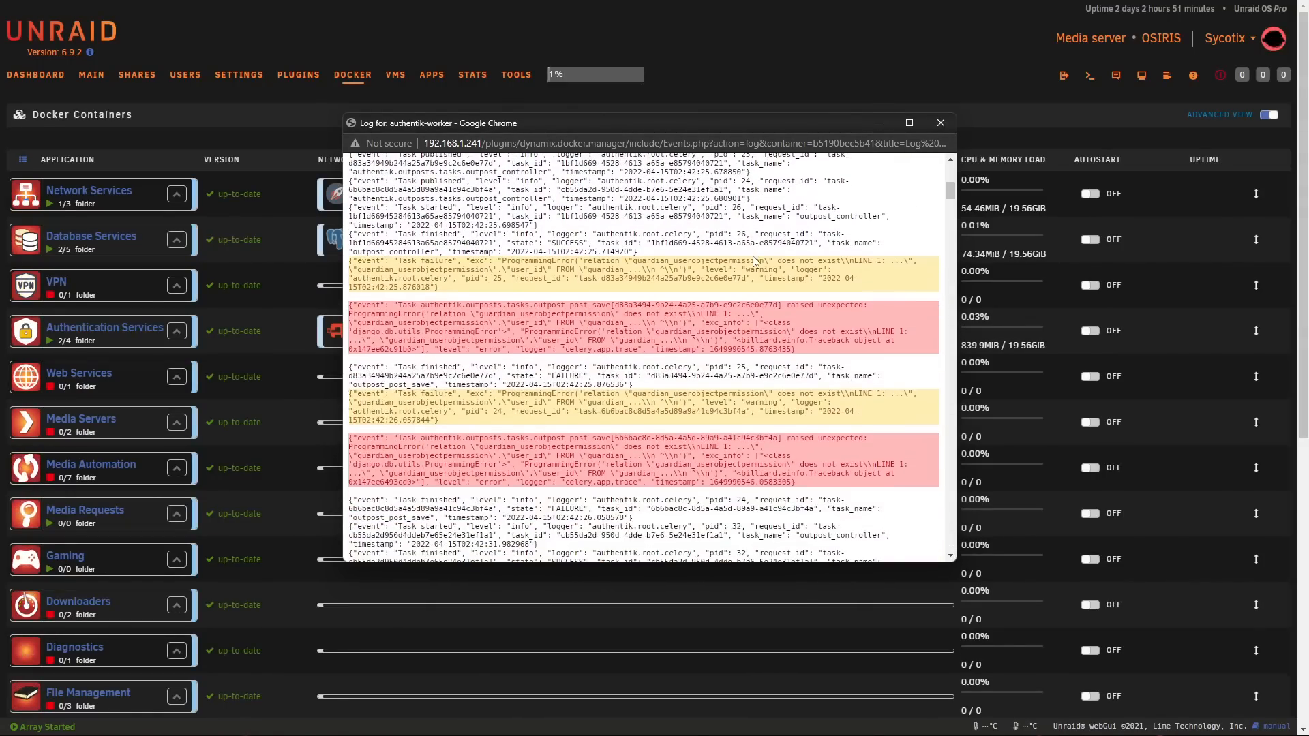
{"action": "scroll", "coordinate": [754, 259], "scroll_direction": "down", "scroll_amount": 3}
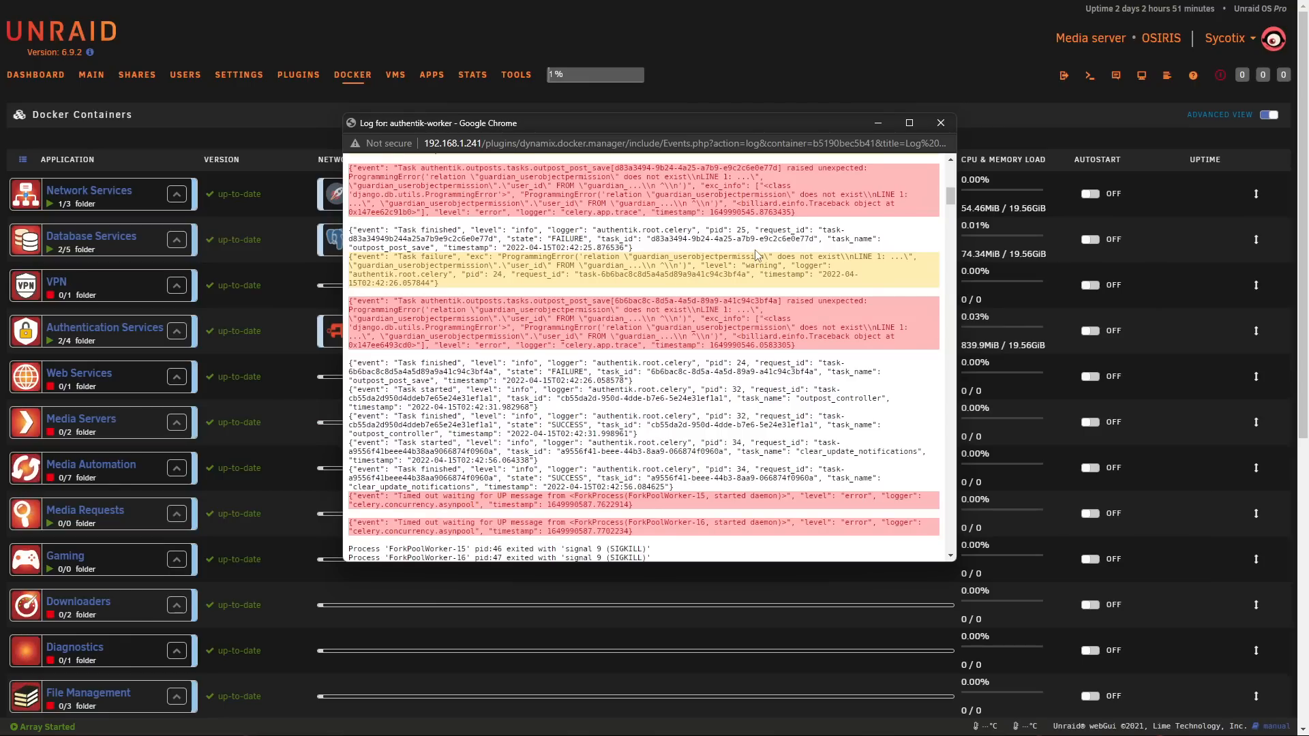
{"action": "scroll", "coordinate": [755, 250], "scroll_direction": "down", "scroll_amount": 4}
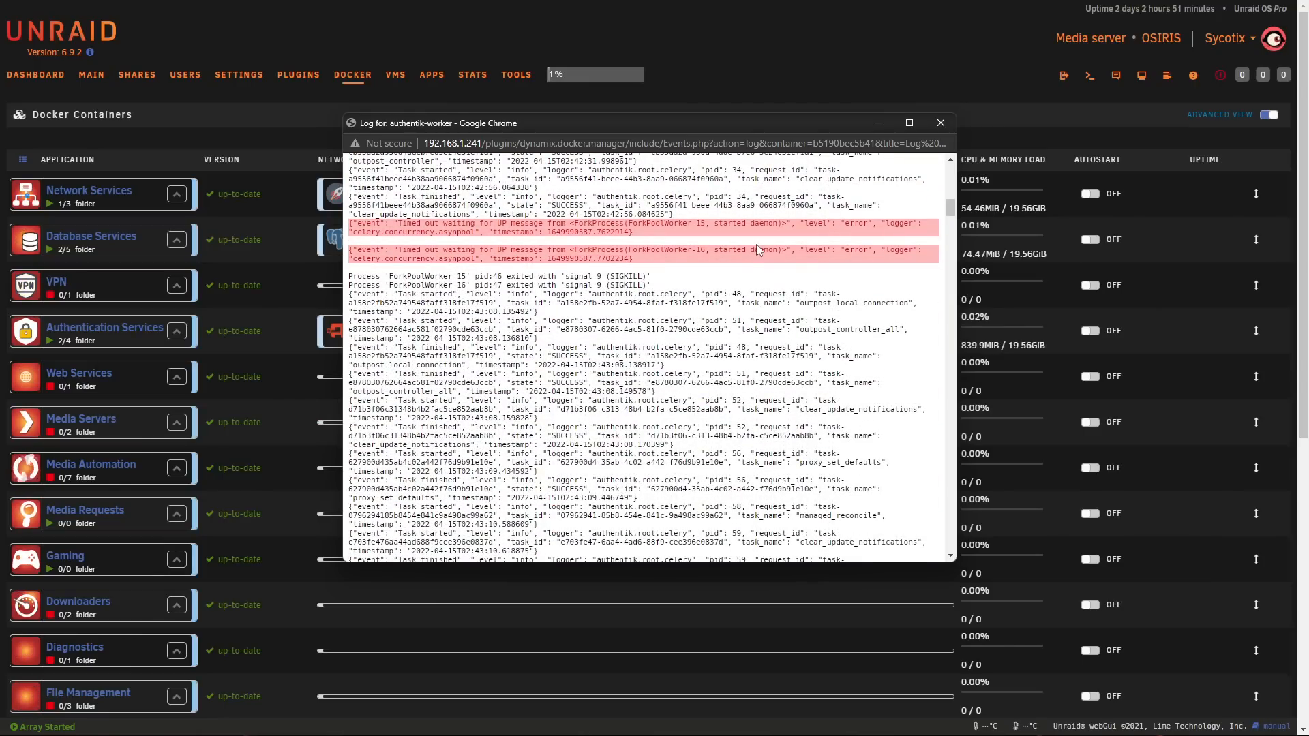
{"action": "scroll", "coordinate": [757, 243], "scroll_direction": "down", "scroll_amount": 4}
{"action": "scroll", "coordinate": [756, 243], "scroll_direction": "down", "scroll_amount": 15}
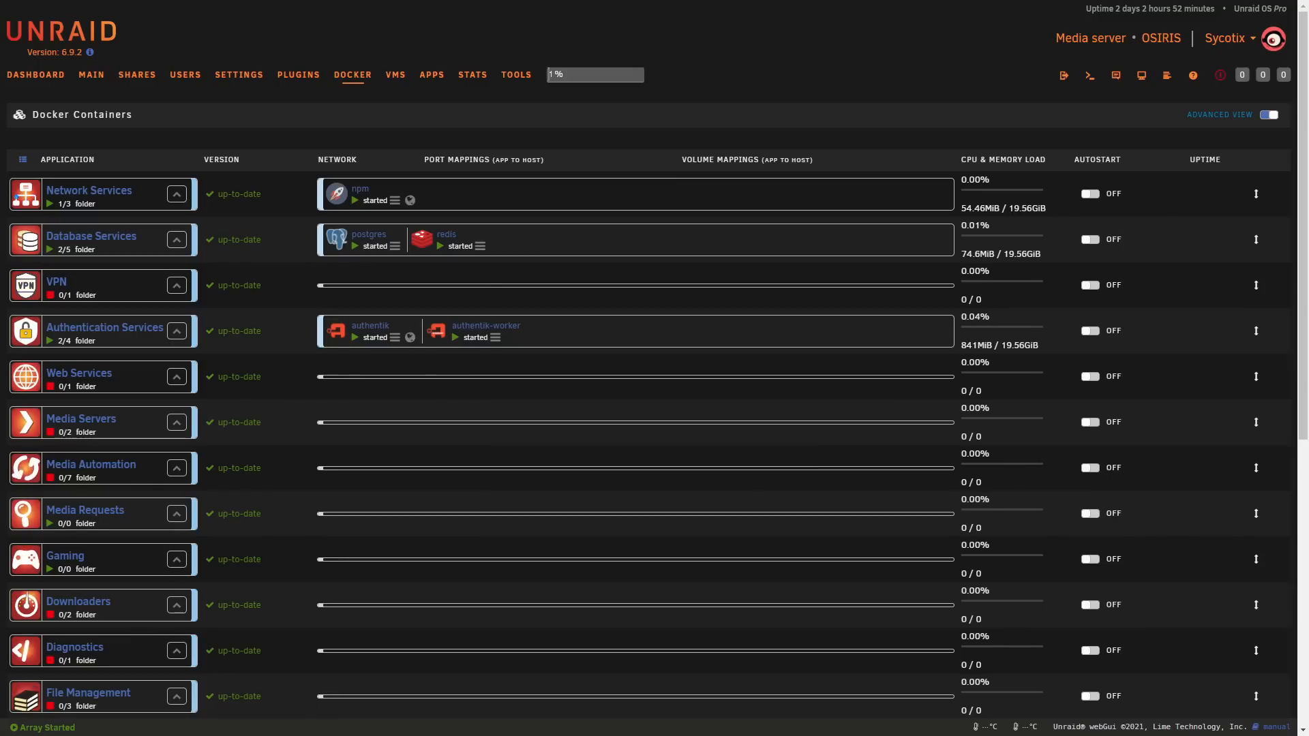
Step: Find the authentik app among the community apps, open its container settings and check the network type options
{"action": "left_click", "coordinate": [432, 76]}
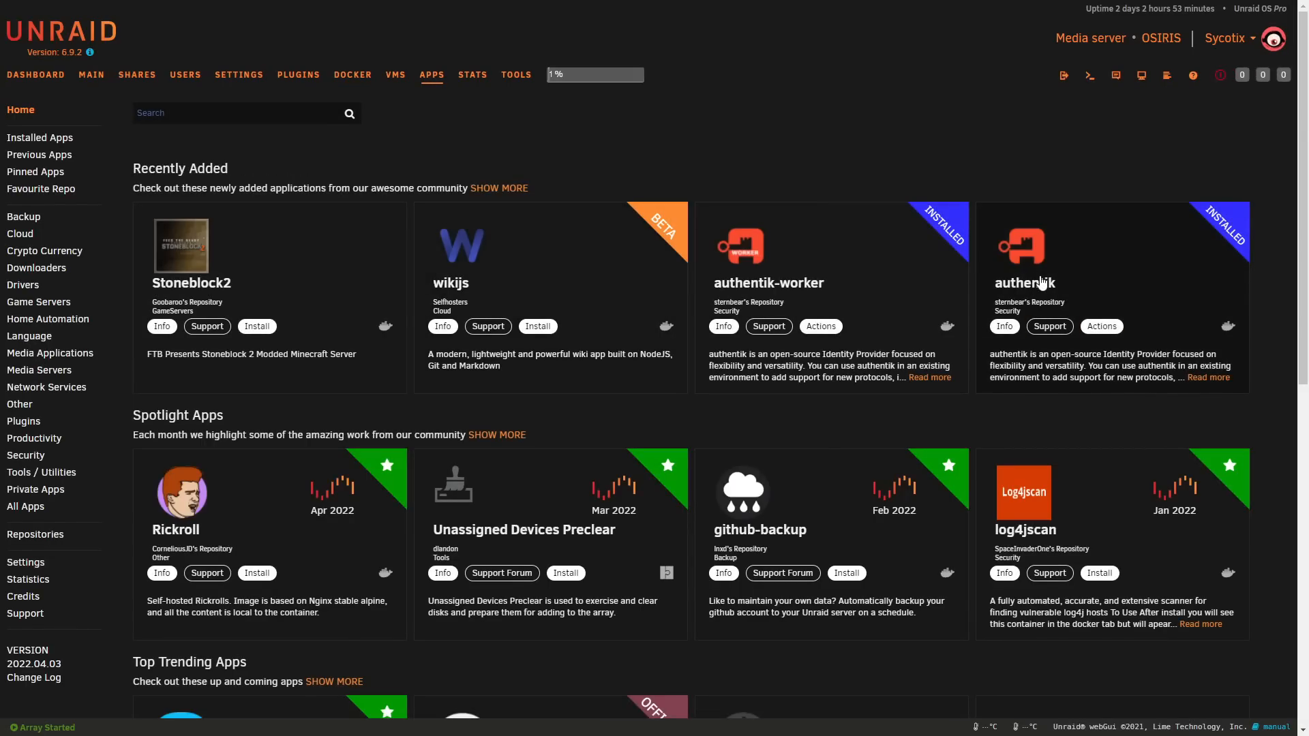
{"action": "left_click", "coordinate": [1104, 237]}
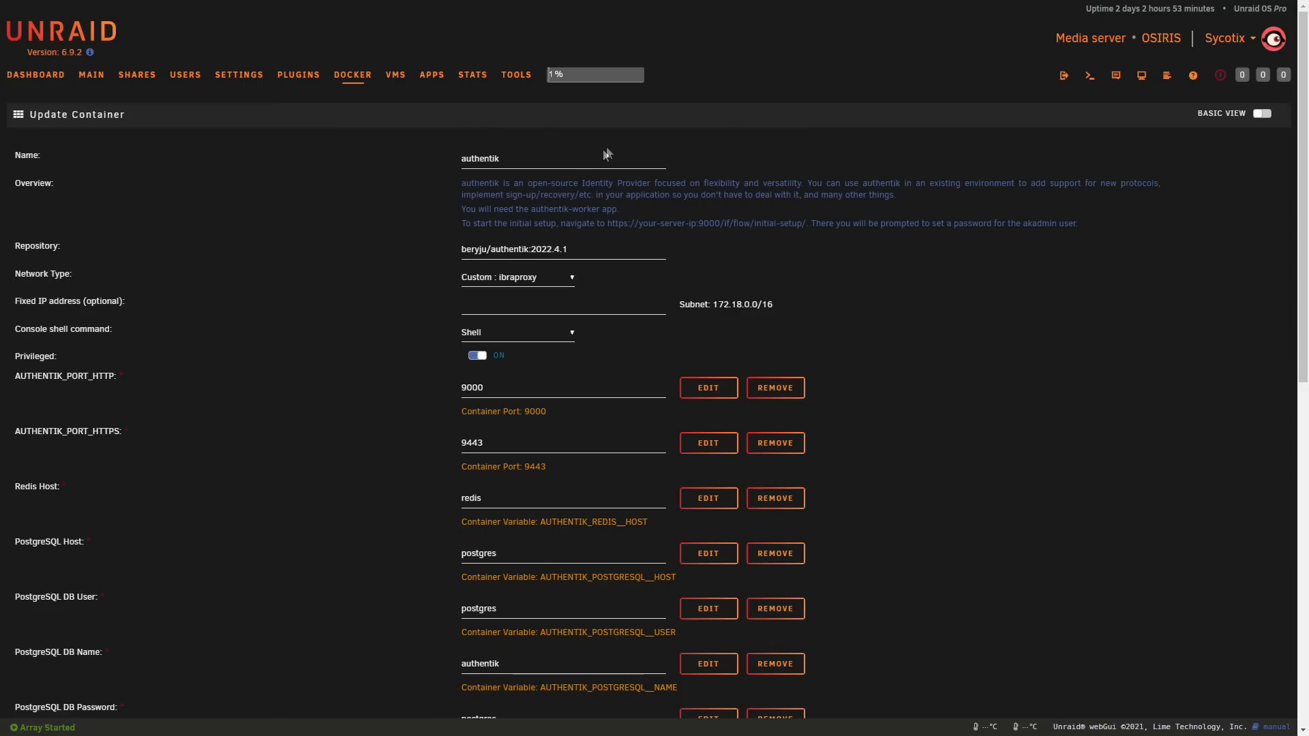
{"action": "left_click", "coordinate": [539, 285]}
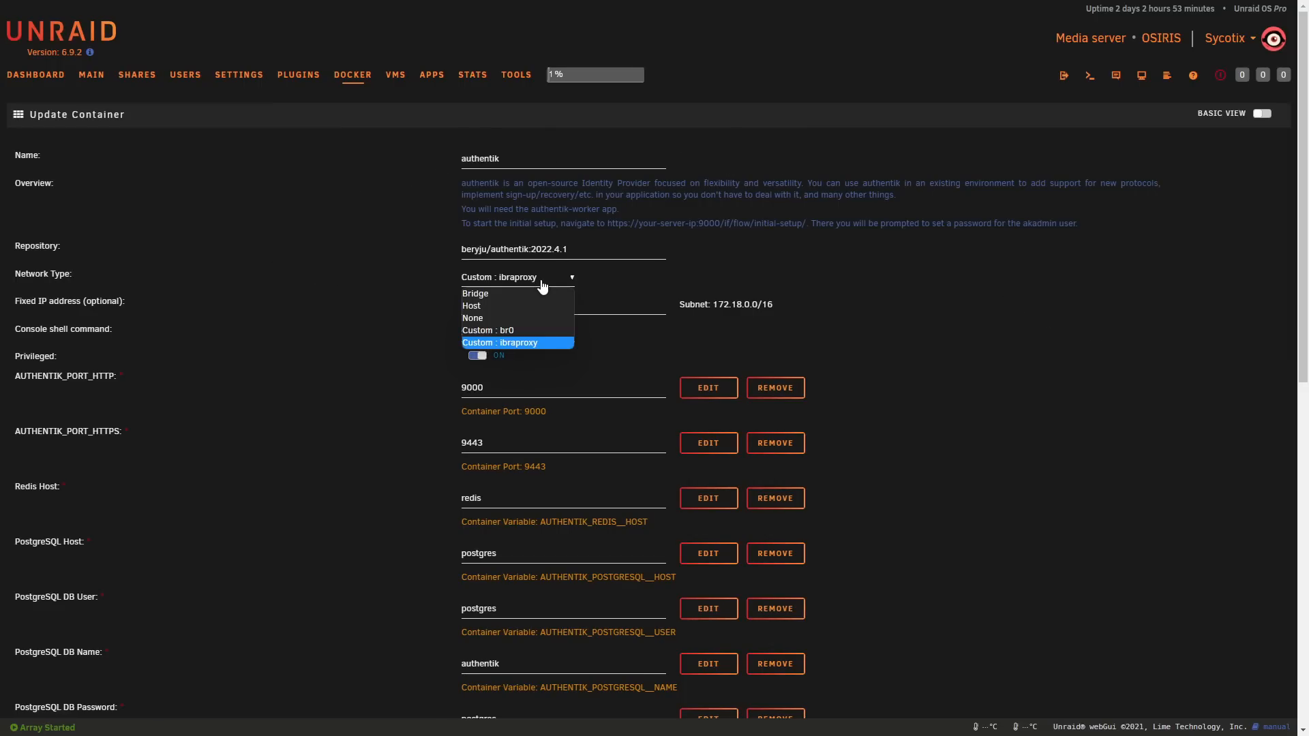
{"action": "left_click", "coordinate": [673, 277]}
{"action": "scroll", "coordinate": [672, 277], "scroll_direction": "down", "scroll_amount": 1}
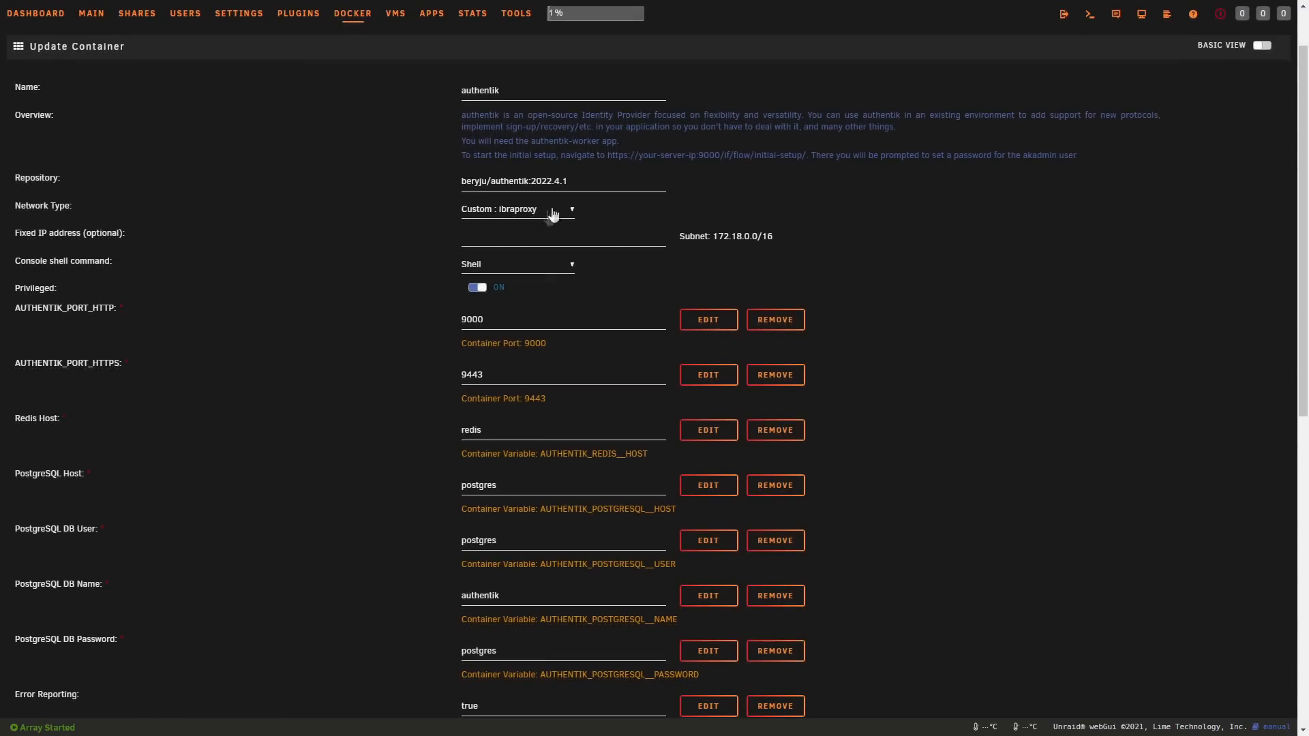
Step: Check the authentik container's repository version tag, HTTPS port and Redis host fields
{"action": "left_click_drag", "start_coordinate": [547, 182], "coordinate": [573, 182]}
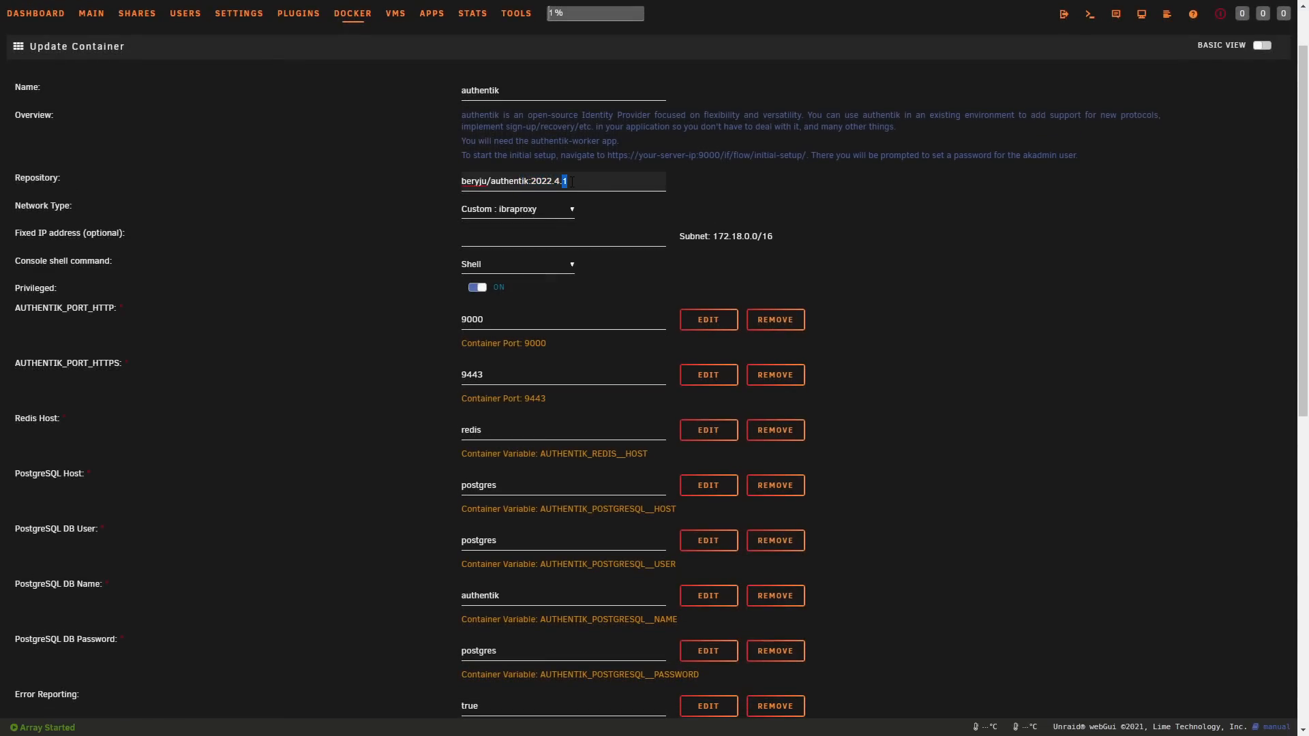
{"action": "left_click", "coordinate": [797, 254]}
{"action": "scroll", "coordinate": [796, 253], "scroll_direction": "down", "scroll_amount": 1}
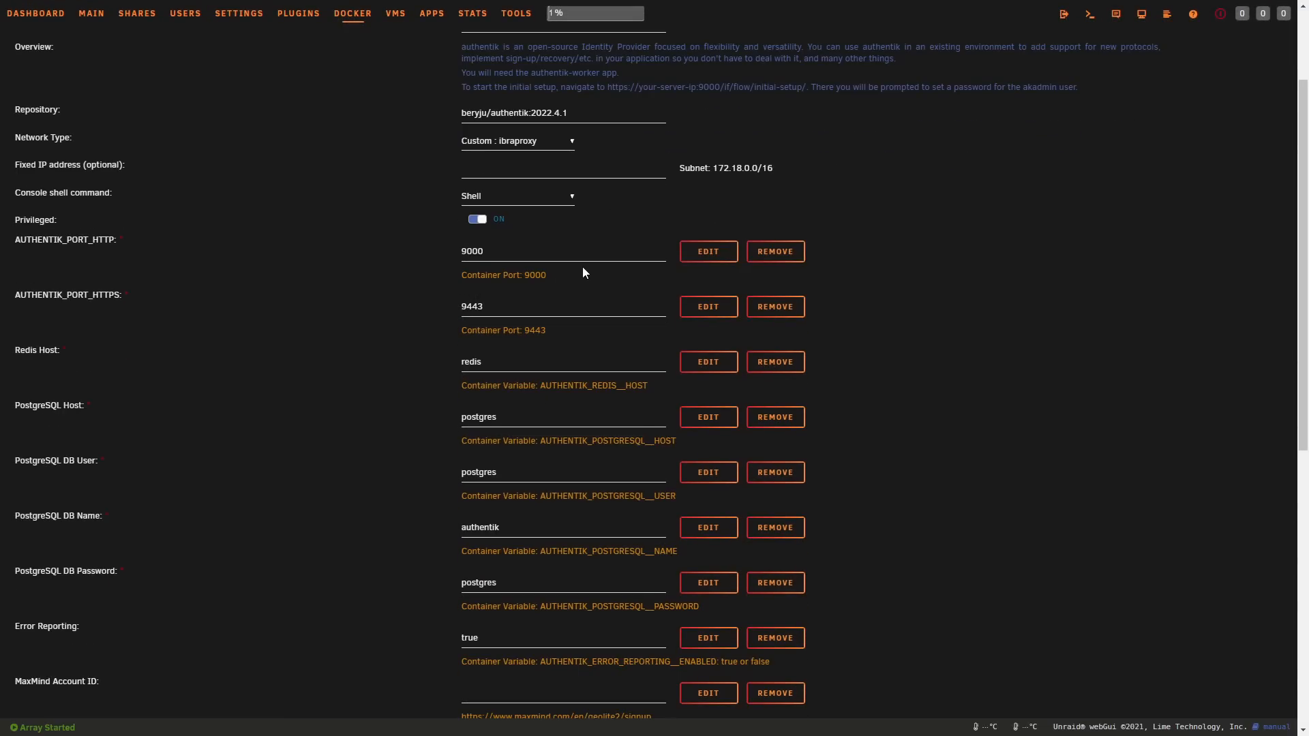
{"action": "left_click", "coordinate": [523, 307]}
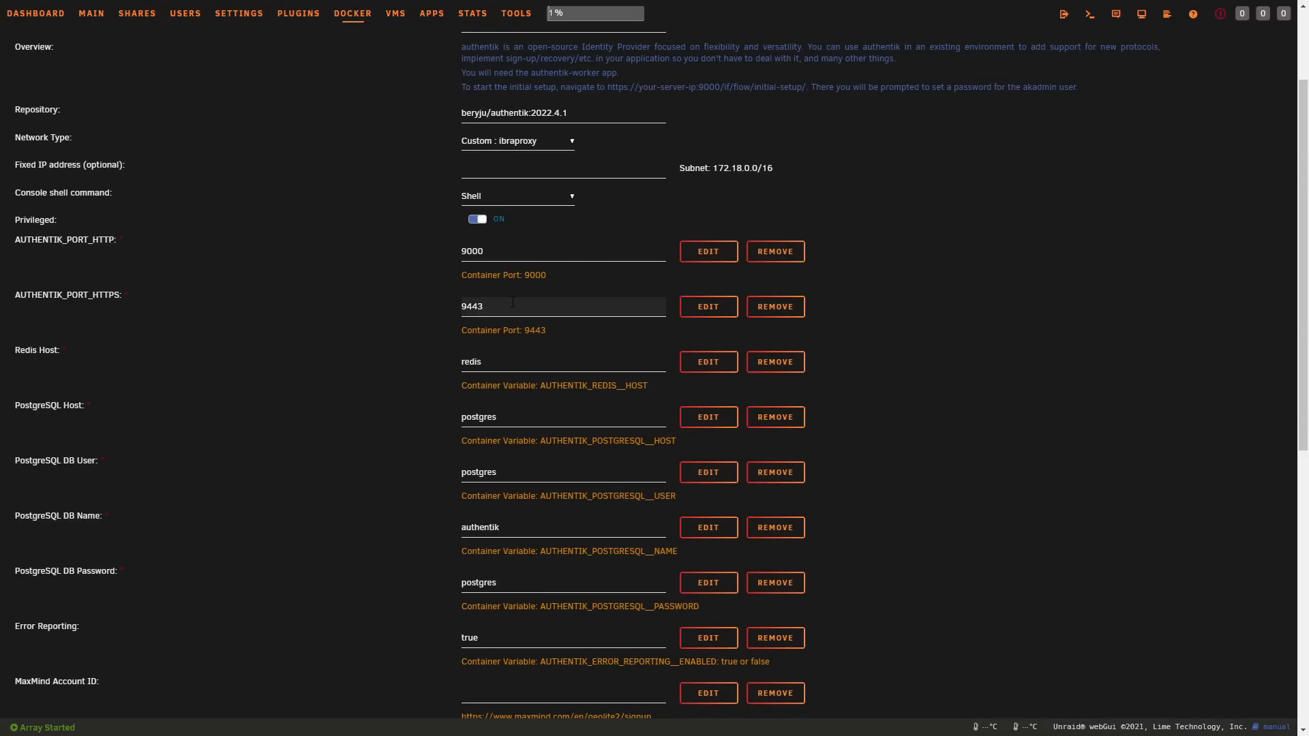
{"action": "left_click", "coordinate": [505, 369]}
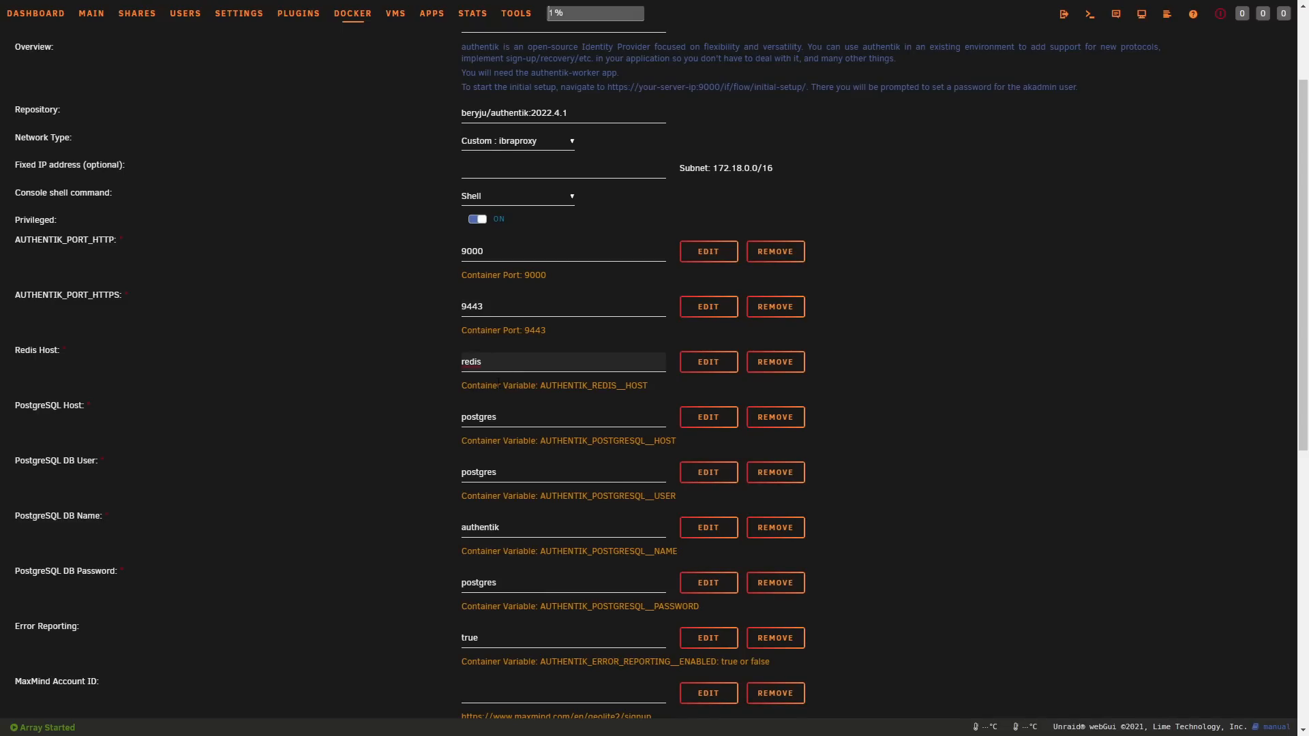
Step: Check the authentik container's PostgreSQL host, DB user, DB name and DB password fields
{"action": "left_click", "coordinate": [521, 417]}
{"action": "scroll", "coordinate": [516, 426], "scroll_direction": "down", "scroll_amount": 2}
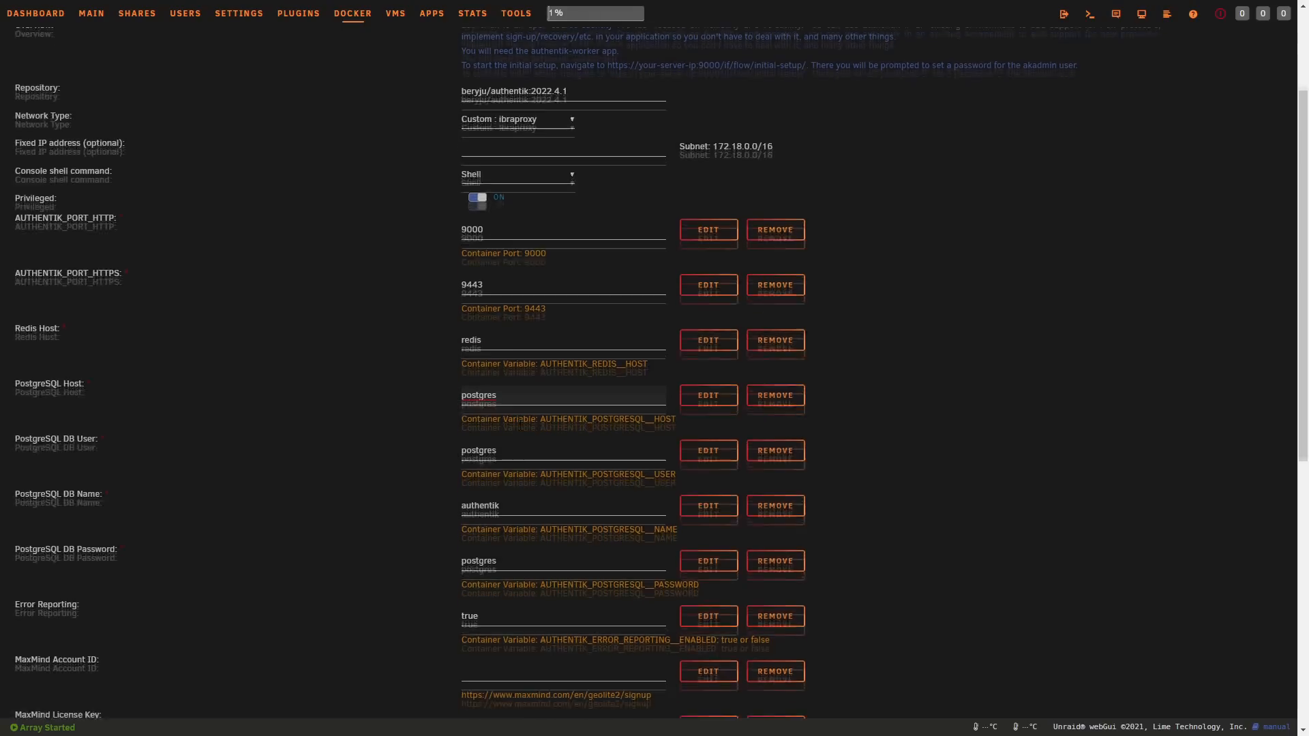
{"action": "key", "text": "Tab"}
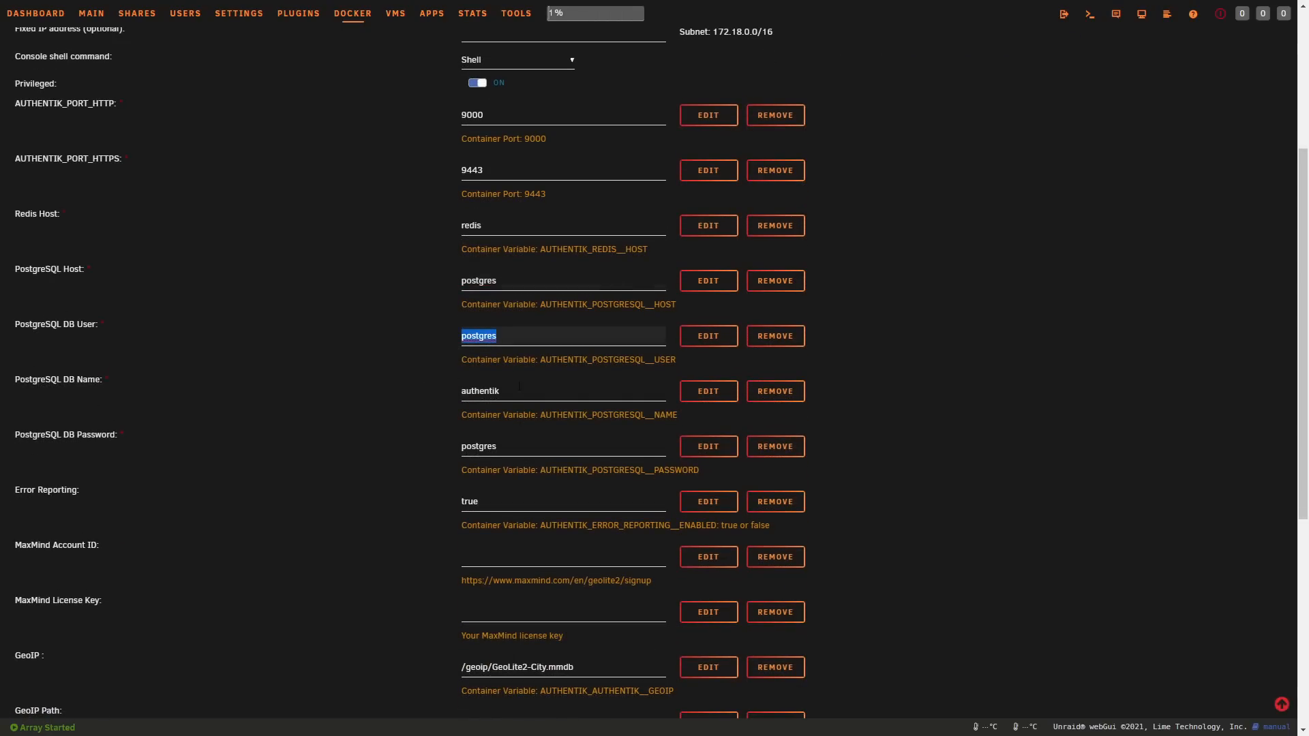
{"action": "key", "text": "Tab"}
{"action": "key", "text": "Tab"}
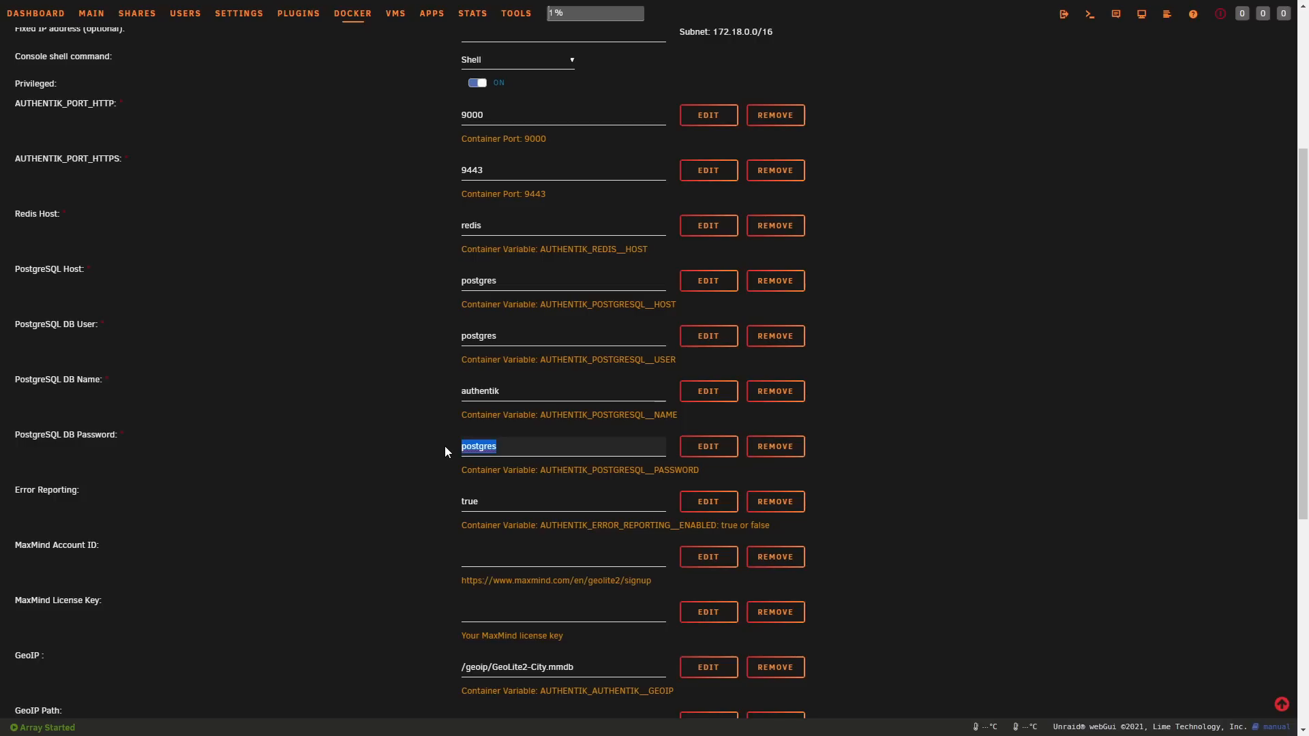
{"action": "scroll", "coordinate": [445, 447], "scroll_direction": "down", "scroll_amount": 2}
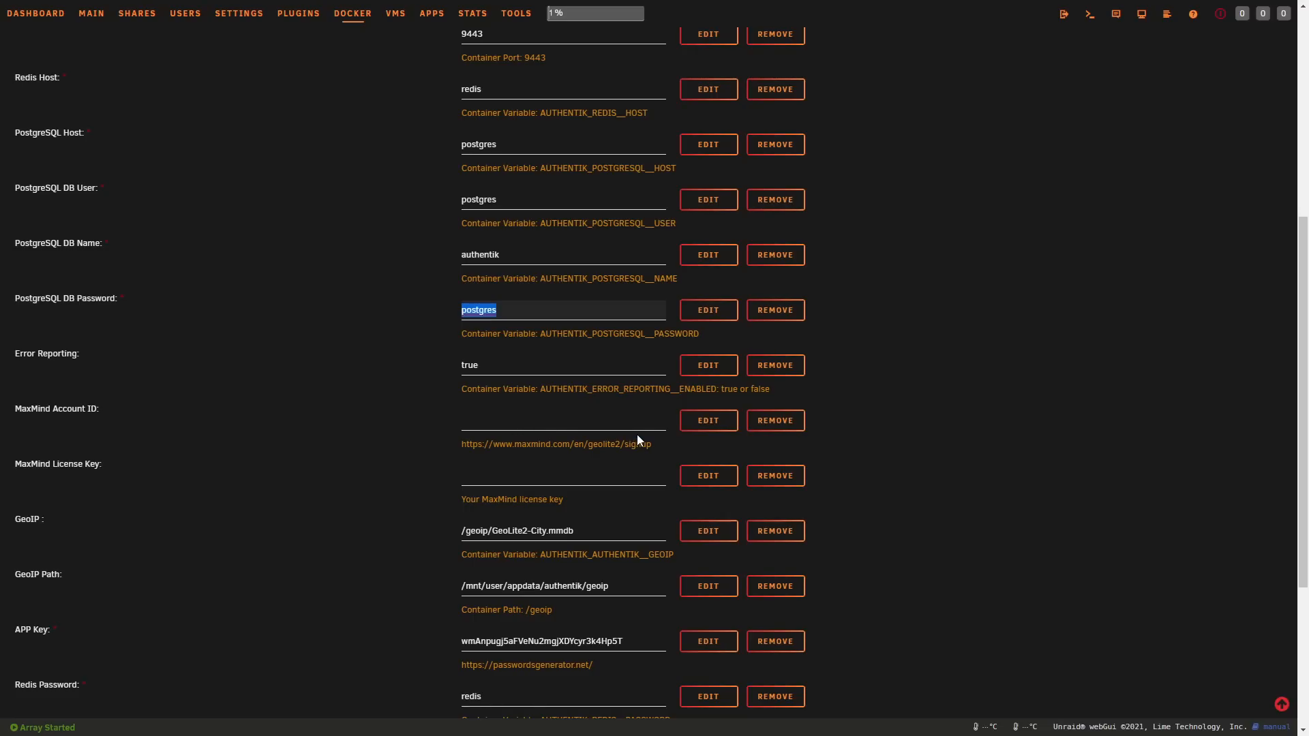
Step: Check the MaxMind account ID and license key fields, and compare the GeoIP database variable with the GeoIP host and container paths
{"action": "left_click", "coordinate": [579, 480]}
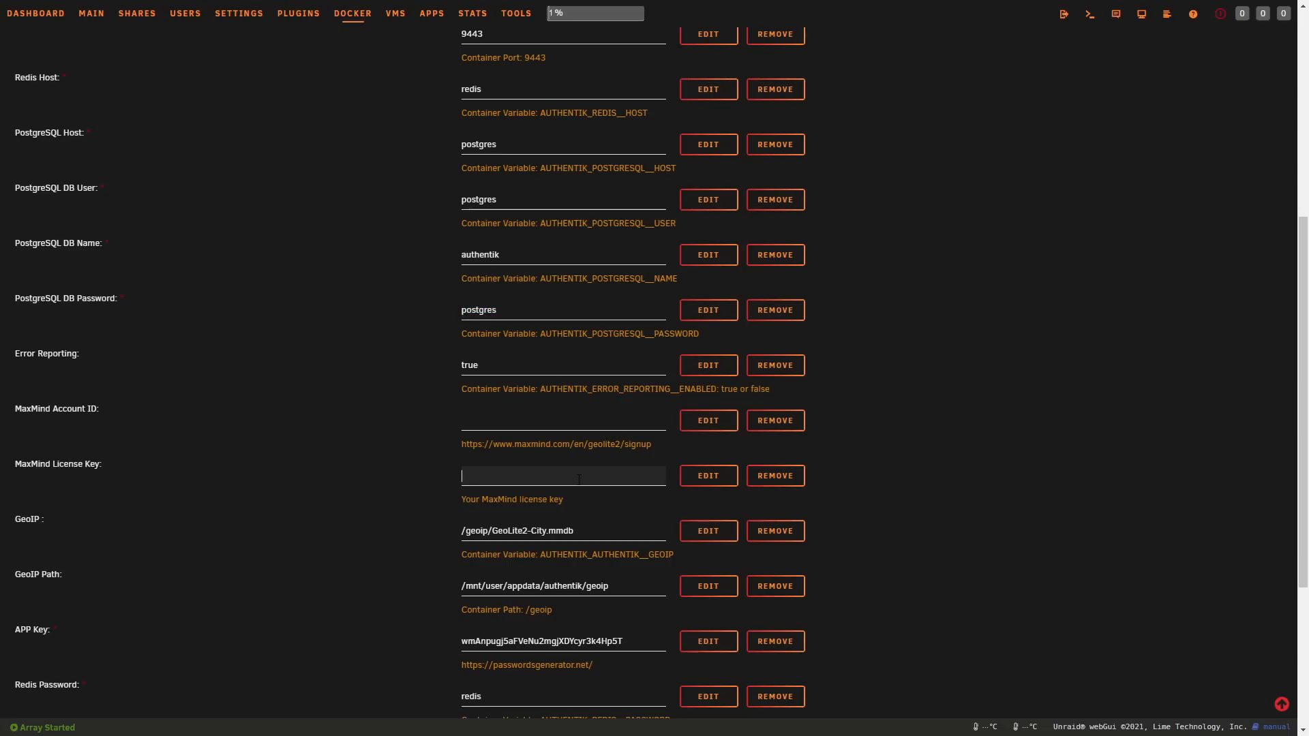
{"action": "left_click", "coordinate": [610, 426]}
{"action": "left_click", "coordinate": [593, 530]}
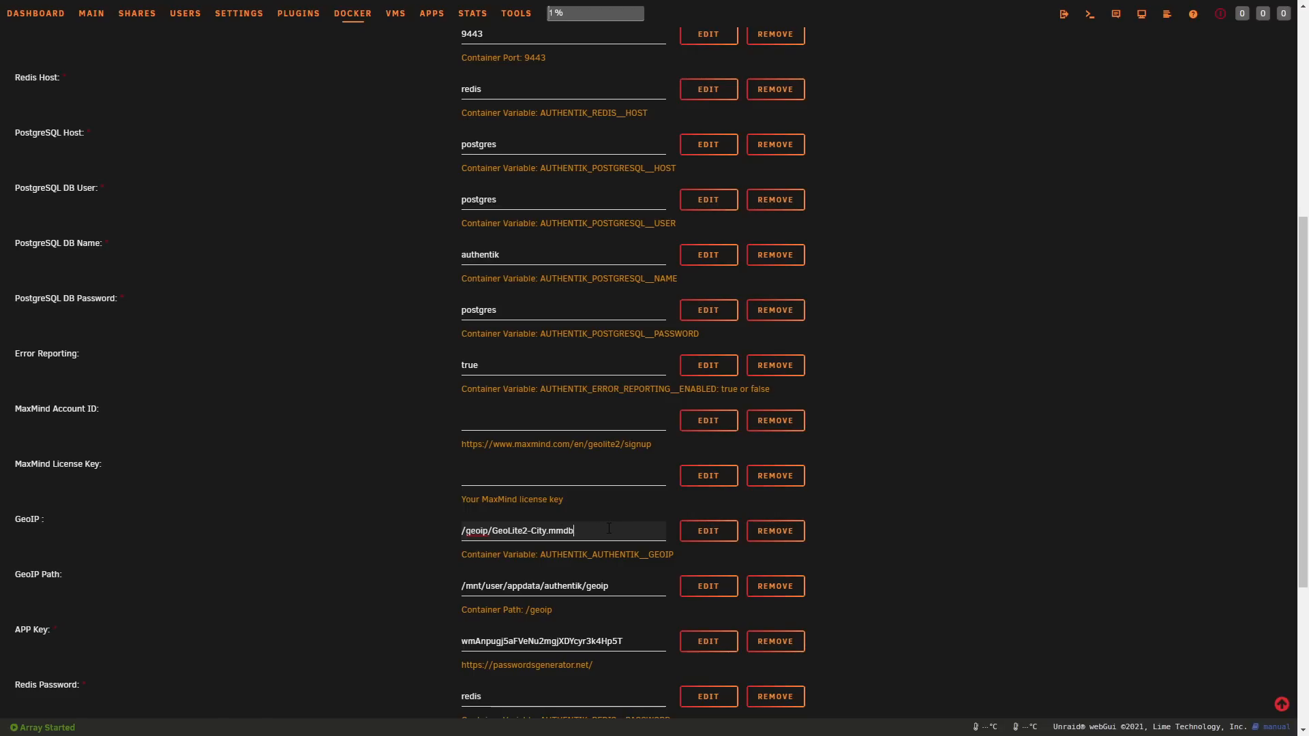
{"action": "left_click_drag", "start_coordinate": [488, 531], "coordinate": [453, 532]}
{"action": "left_click", "coordinate": [613, 587]}
{"action": "scroll", "coordinate": [409, 551], "scroll_direction": "down", "scroll_amount": 1}
{"action": "left_click", "coordinate": [410, 551]}
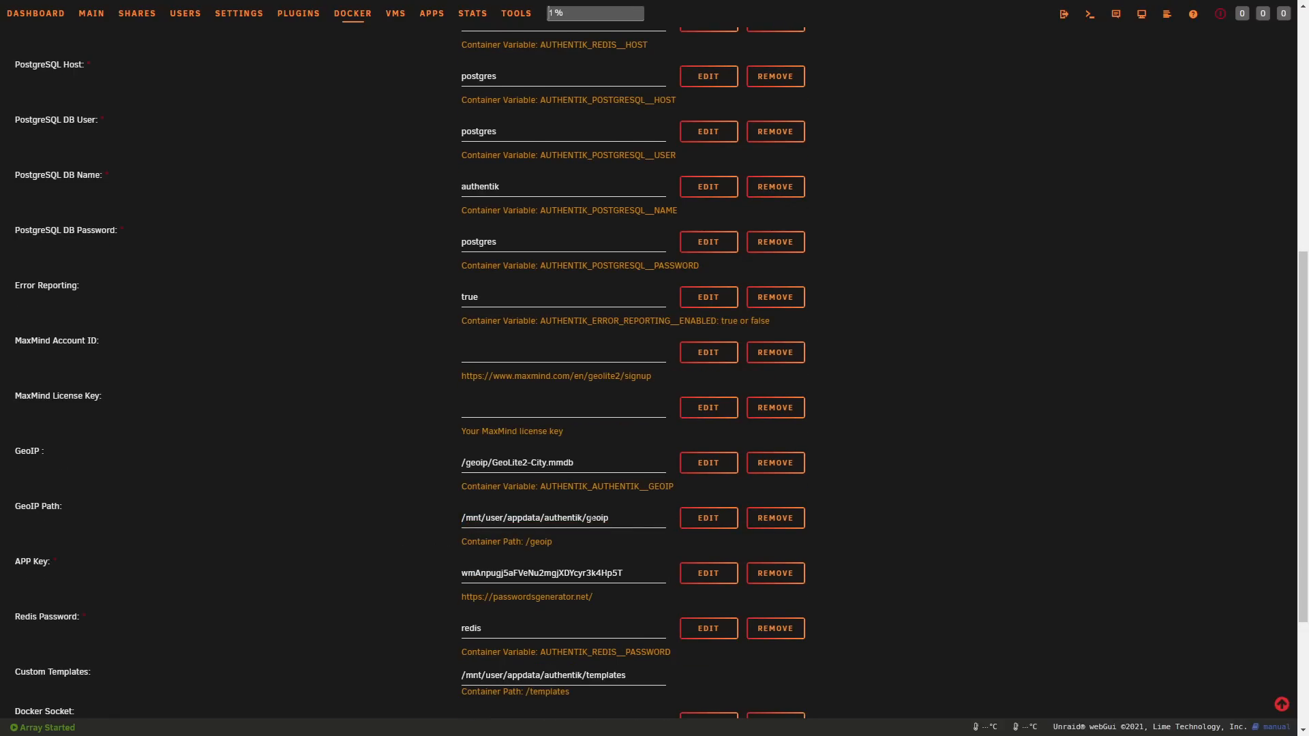
{"action": "left_click_drag", "start_coordinate": [553, 542], "coordinate": [524, 543]}
{"action": "left_click", "coordinate": [549, 542]}
{"action": "left_click_drag", "start_coordinate": [461, 464], "coordinate": [578, 467]}
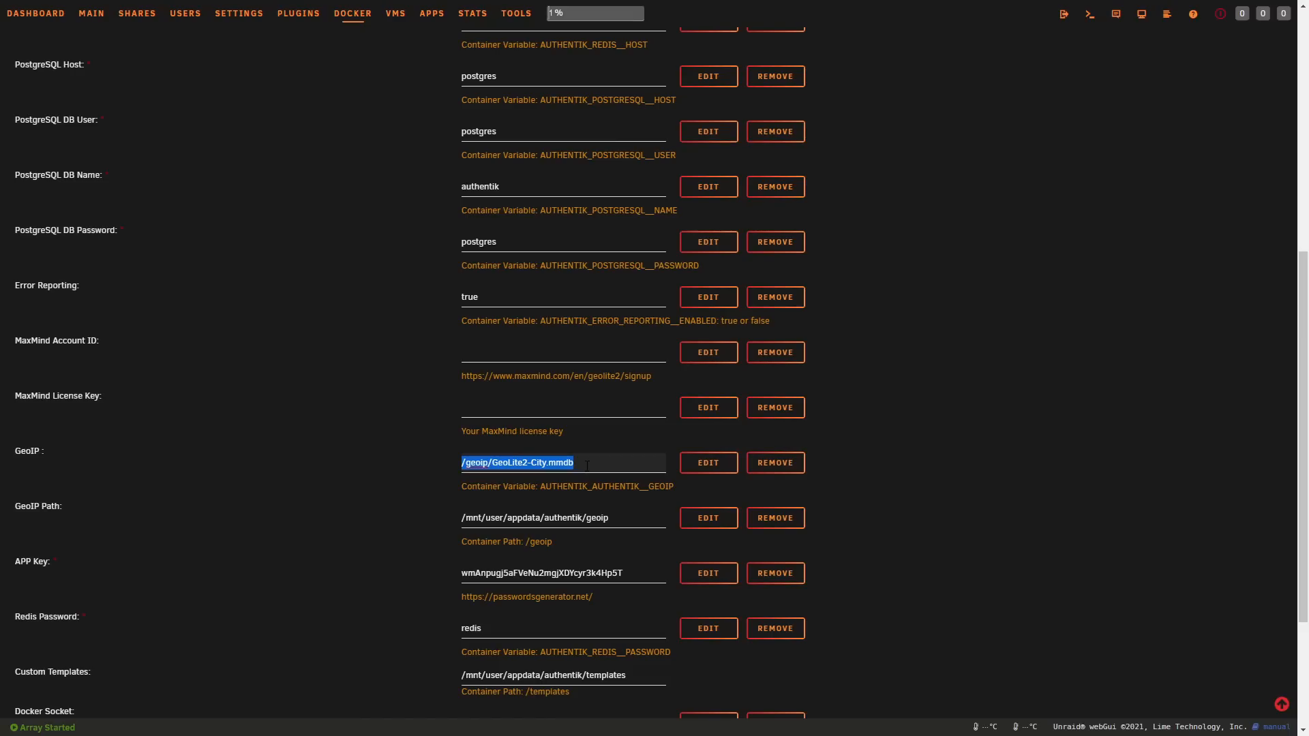
Step: Check the APP key field and the remaining Redis password, custom templates, Docker socket and media settings
{"action": "scroll", "coordinate": [573, 443], "scroll_direction": "down", "scroll_amount": 3}
{"action": "left_click", "coordinate": [629, 374]}
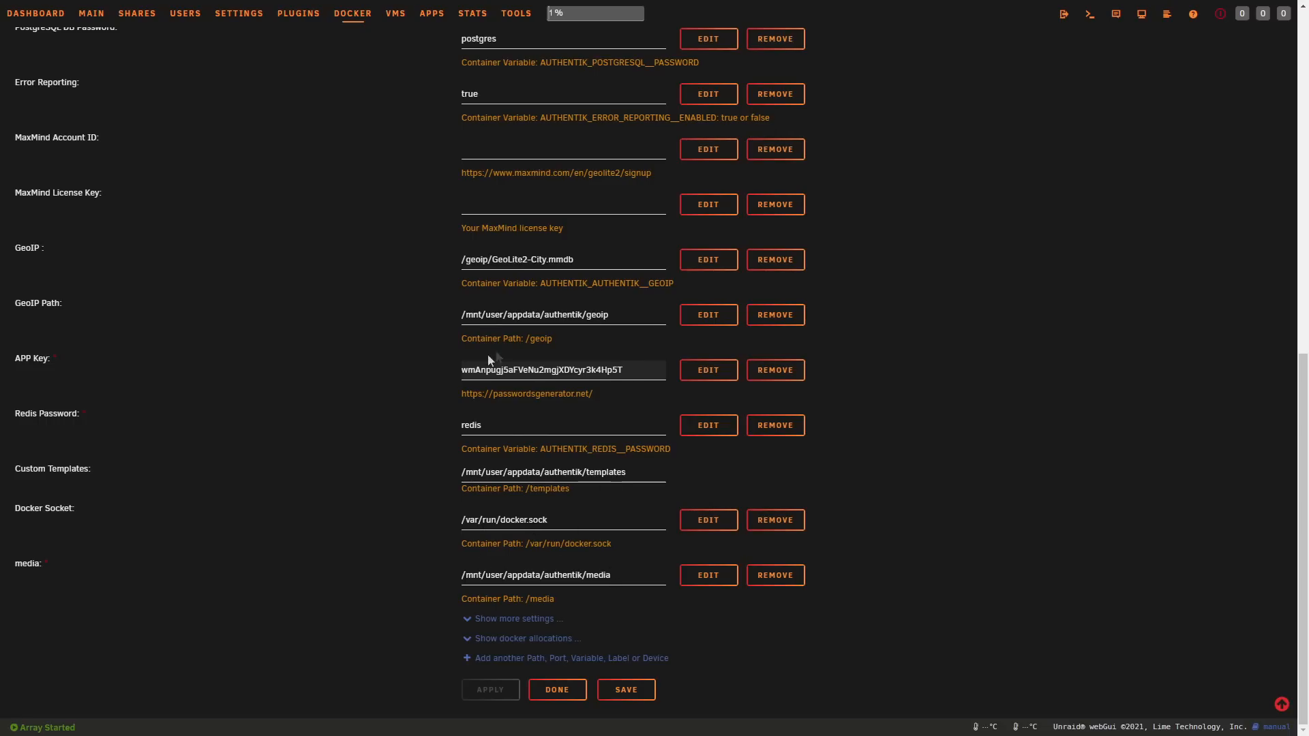
{"action": "scroll", "coordinate": [678, 543], "scroll_direction": "up", "scroll_amount": 5}
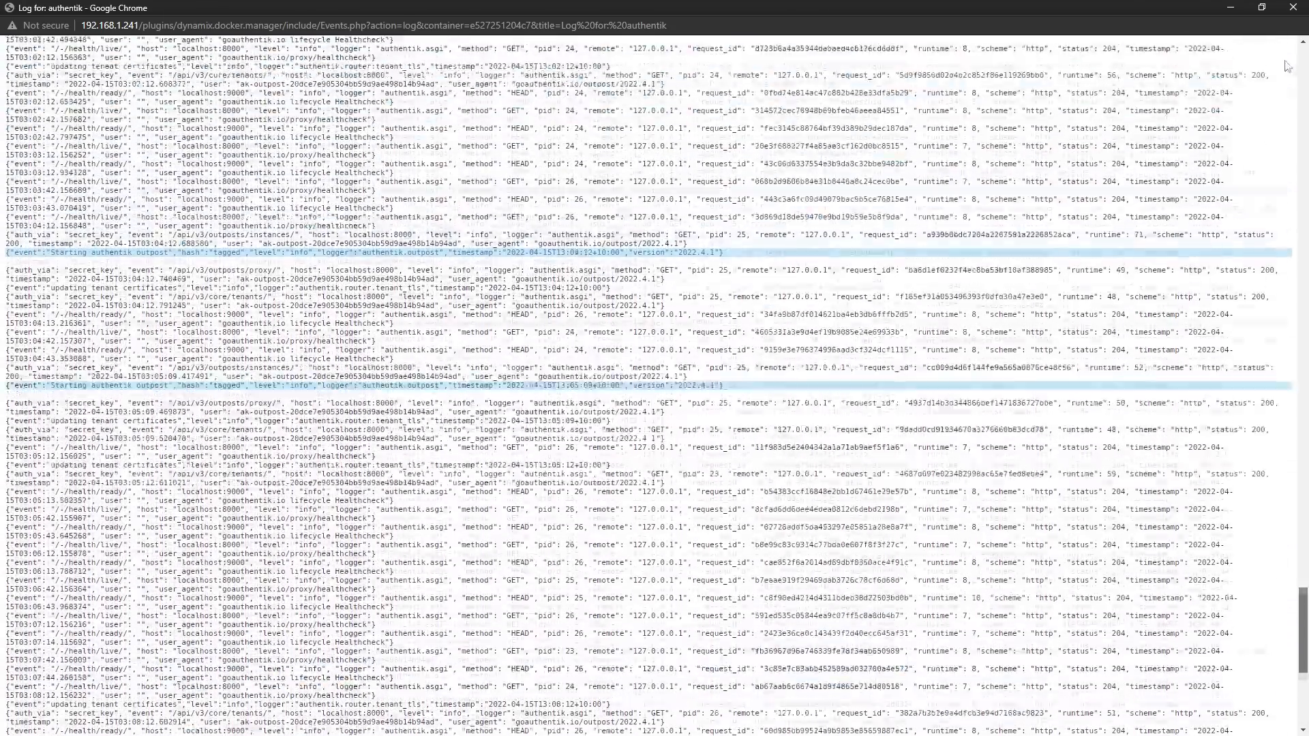
Step: Read the authentik container's log from its startup entries and close the log window
{"action": "left_click_drag", "start_coordinate": [1288, 66], "coordinate": [1267, 0]}
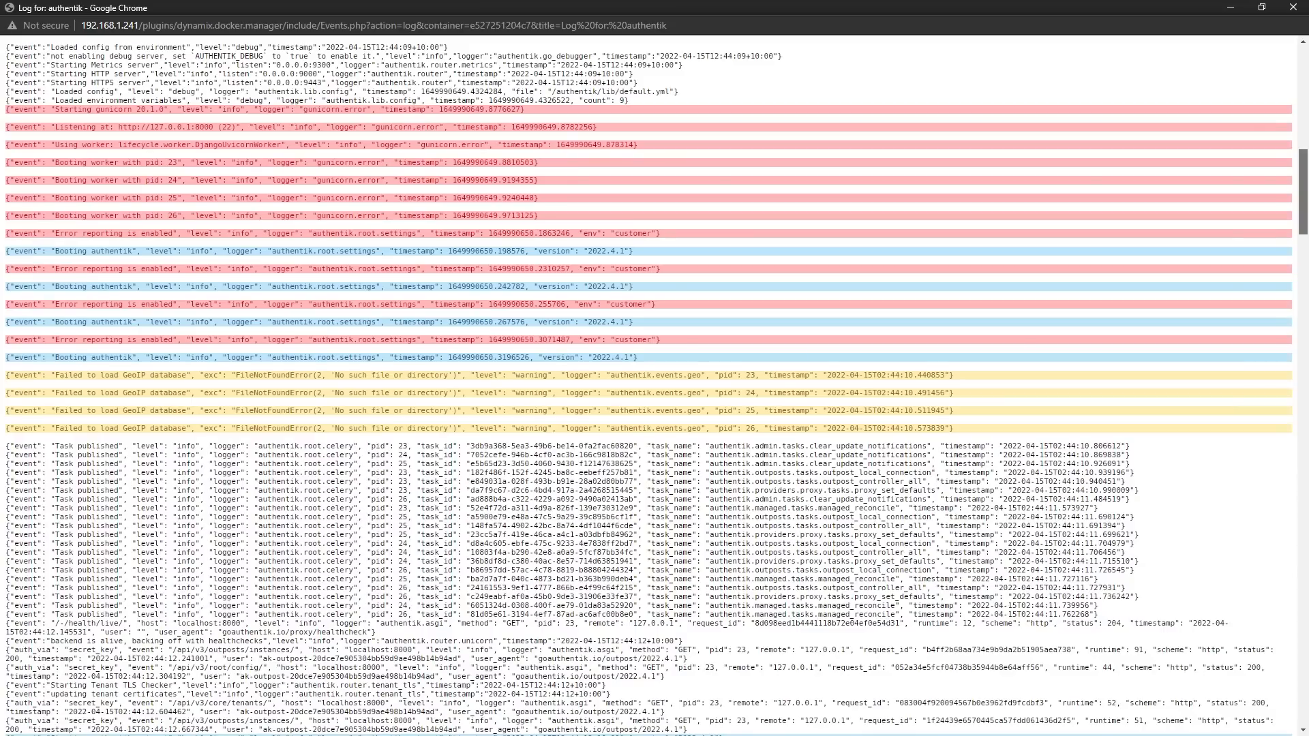
{"action": "left_click_drag", "start_coordinate": [1304, 191], "coordinate": [1303, 198]}
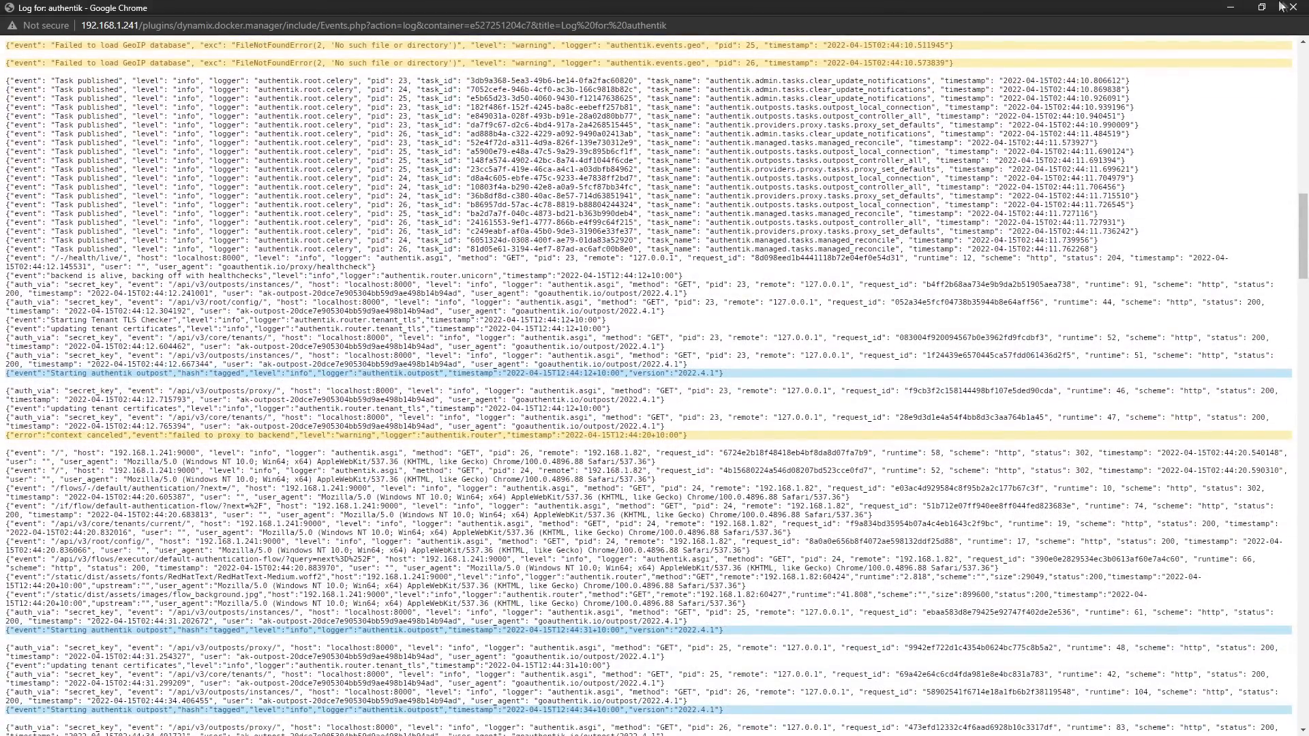
{"action": "left_click", "coordinate": [1291, 8]}
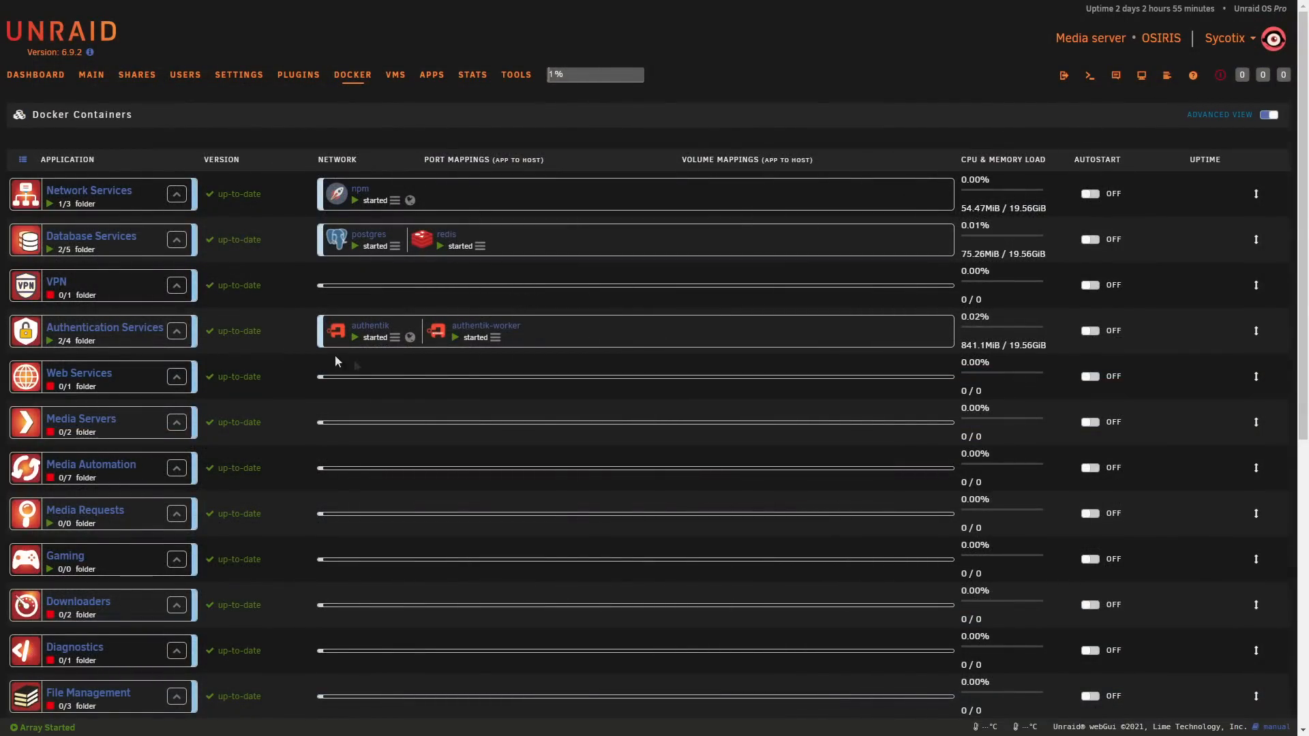
Step: Open the authentik container's settings and examine the initial setup URL in the overview, including its port and path
{"action": "left_click", "coordinate": [336, 332]}
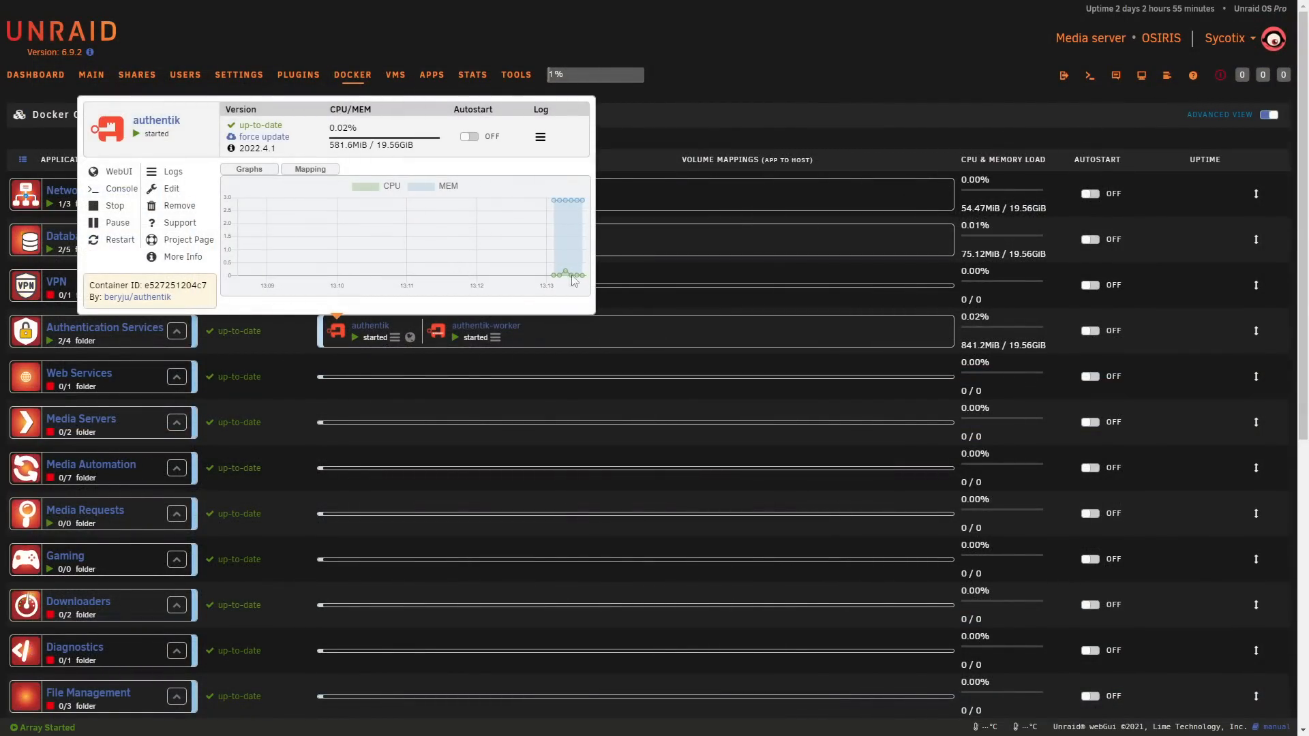
{"action": "left_click", "coordinate": [452, 359]}
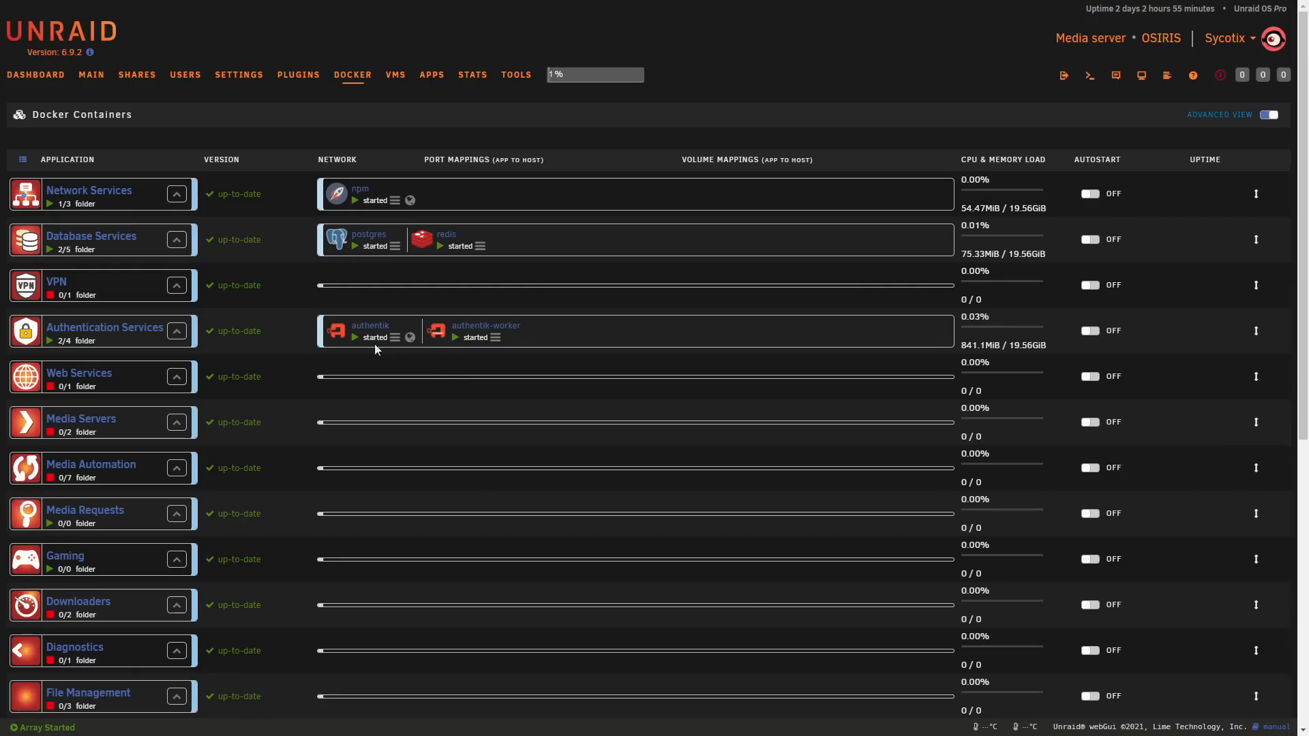
{"action": "left_click", "coordinate": [337, 335]}
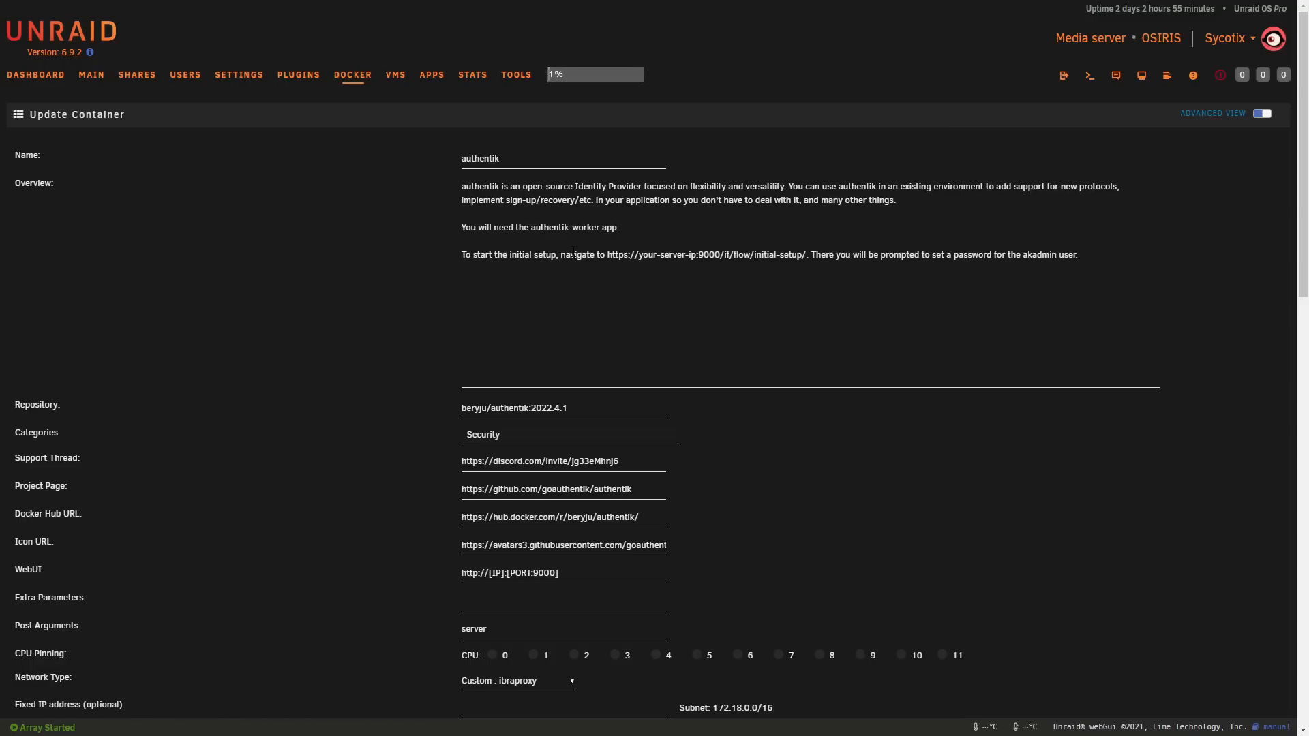
{"action": "left_click_drag", "start_coordinate": [607, 257], "coordinate": [806, 262]}
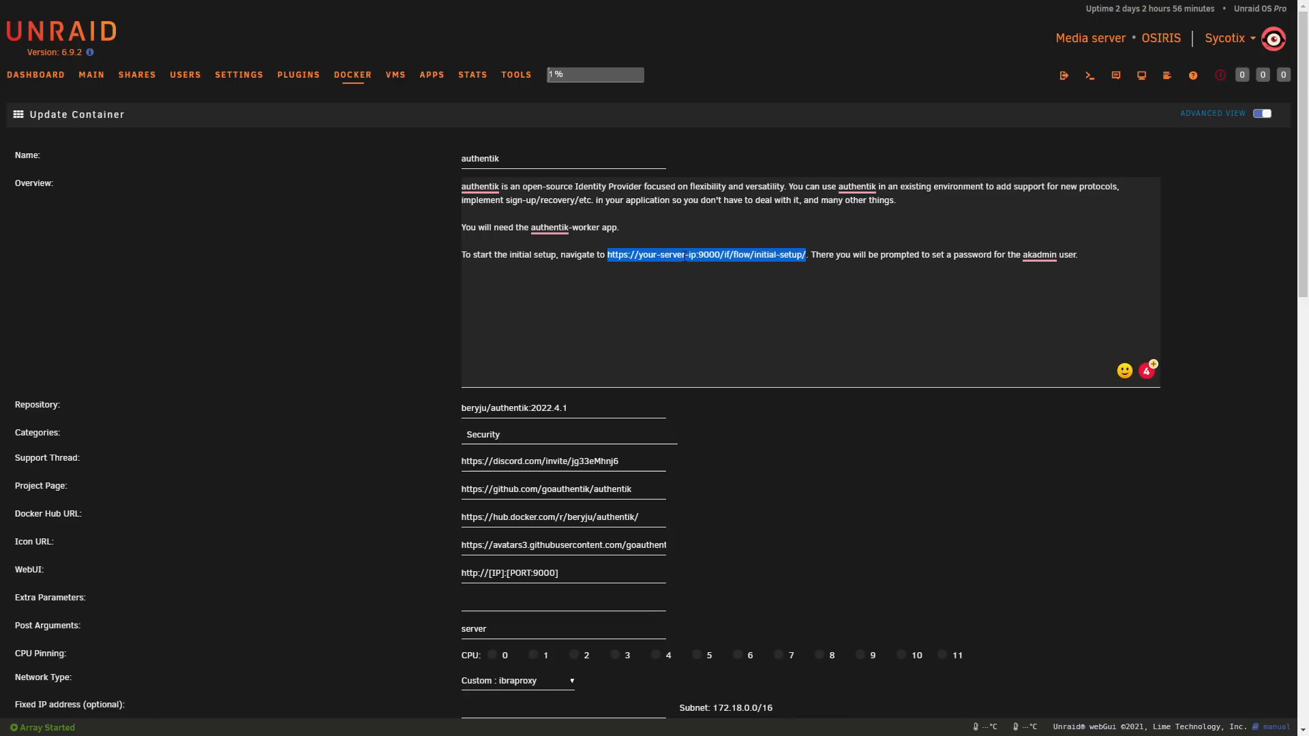
{"action": "left_click_drag", "start_coordinate": [720, 254], "coordinate": [700, 255]}
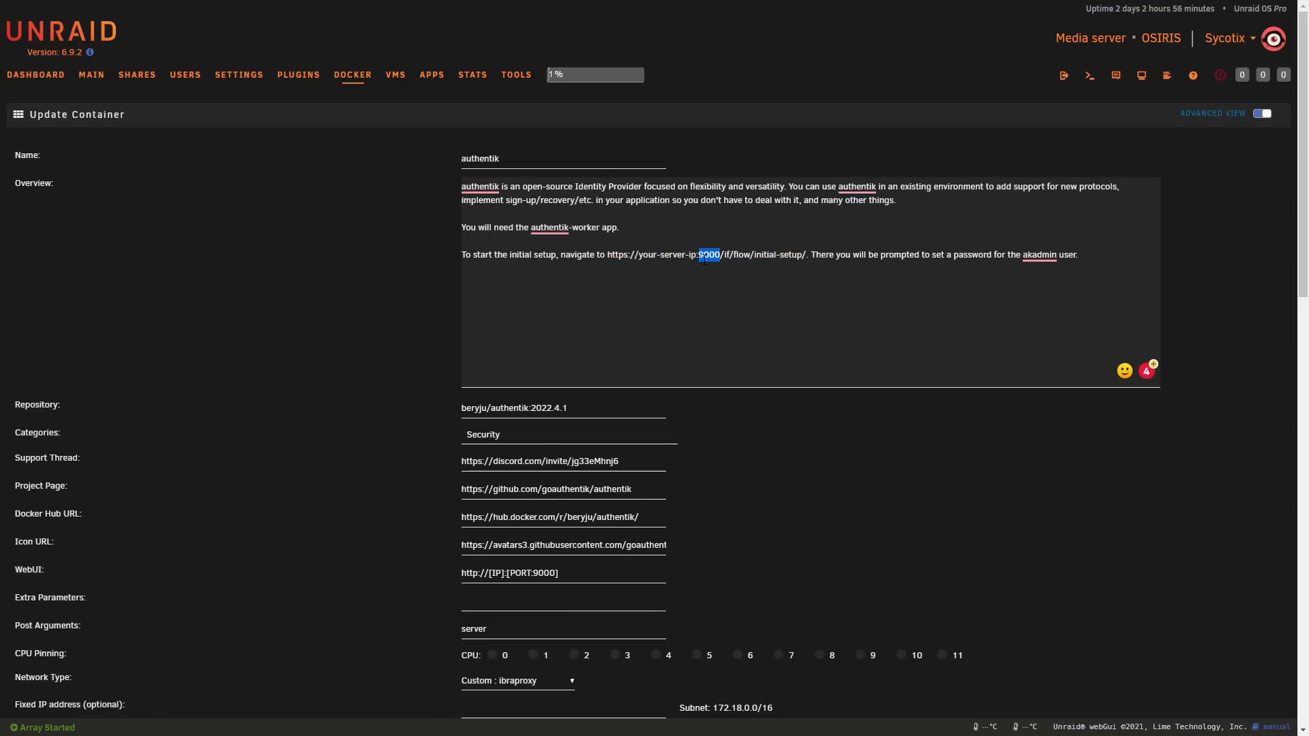
{"action": "left_click_drag", "start_coordinate": [806, 255], "coordinate": [722, 256]}
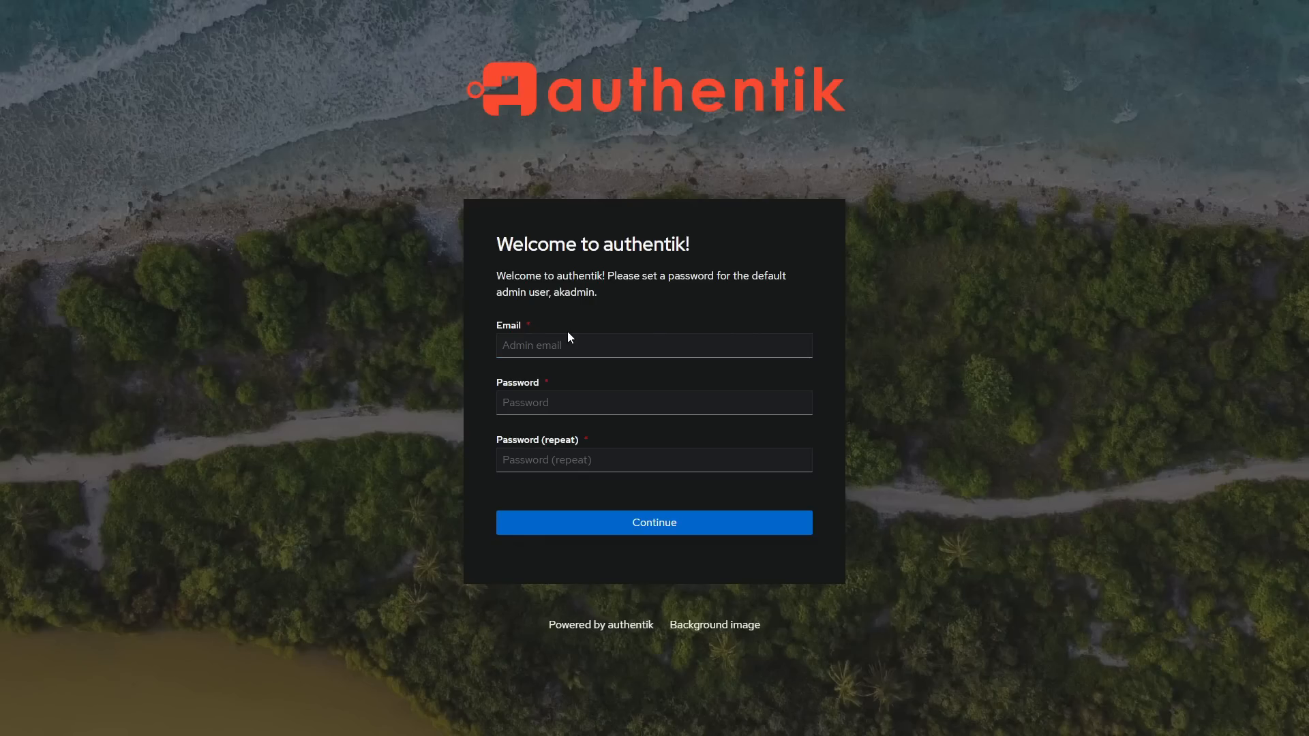
Step: On the initial setup page, enter the akadmin user's admin email and password, repeat the password, and submit
{"action": "double_click", "coordinate": [557, 292]}
{"action": "left_click_drag", "start_coordinate": [554, 292], "coordinate": [589, 291]}
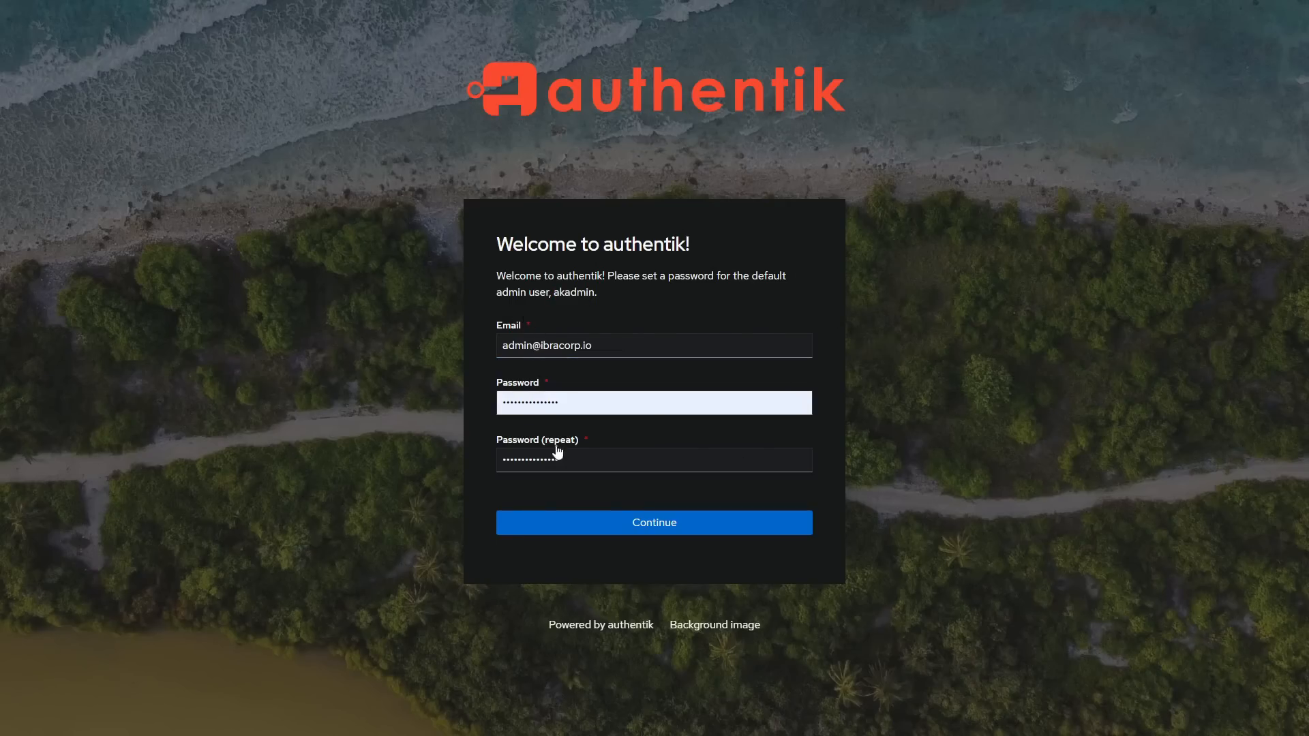
{"action": "left_click", "coordinate": [647, 525]}
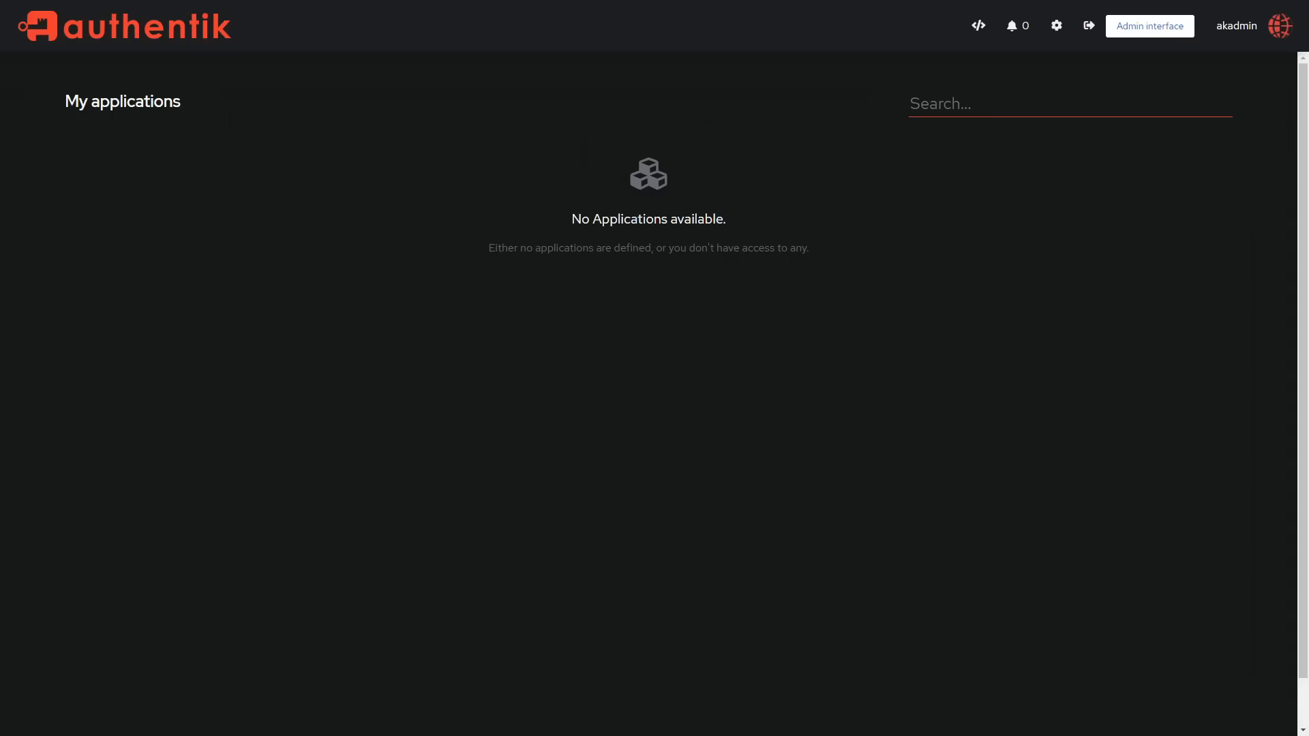
Step: Open authentik's admin interface and review the overview dashboard's system status, version, workers and login chart
{"action": "left_click", "coordinate": [1139, 34]}
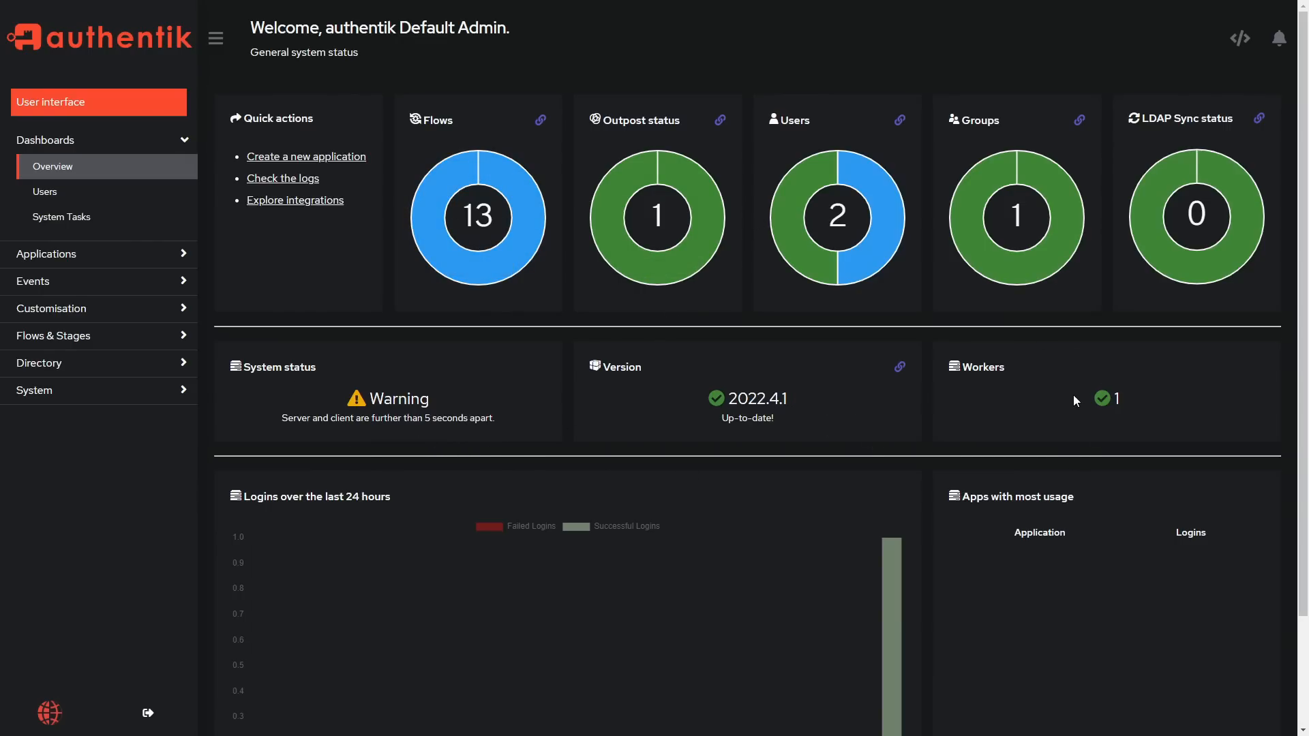
{"action": "scroll", "coordinate": [1077, 395], "scroll_direction": "down", "scroll_amount": 2}
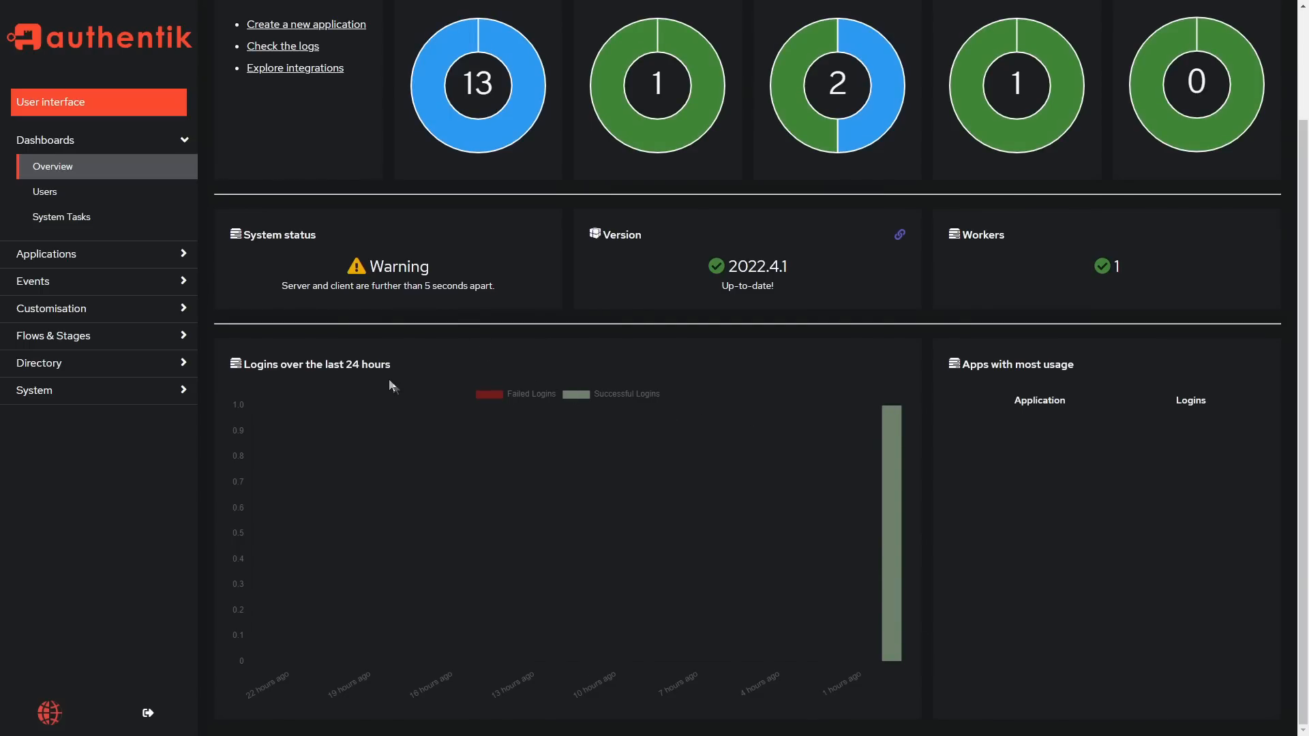
{"action": "scroll", "coordinate": [372, 341], "scroll_direction": "up", "scroll_amount": 2}
Step: Review the user statistics dashboard's charts for created users, logins and failed logins
{"action": "left_click", "coordinate": [88, 193]}
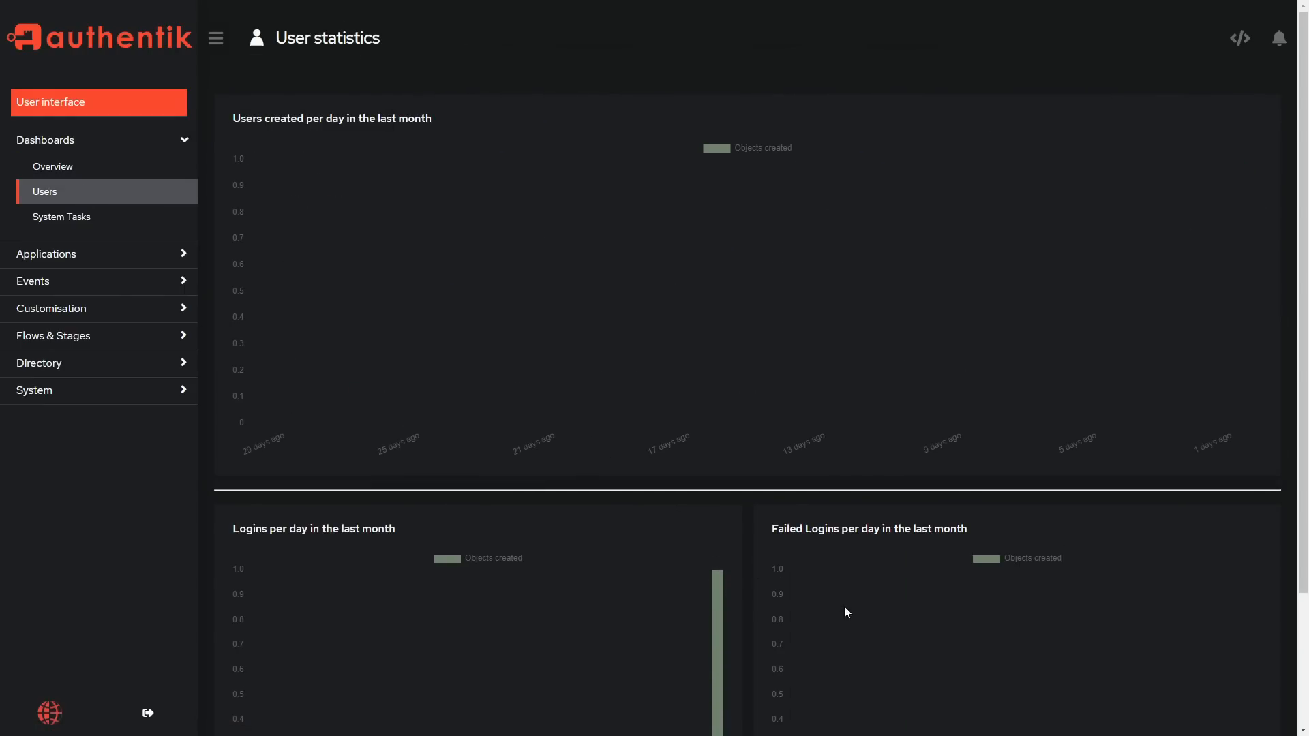
{"action": "scroll", "coordinate": [847, 585], "scroll_direction": "down", "scroll_amount": 2}
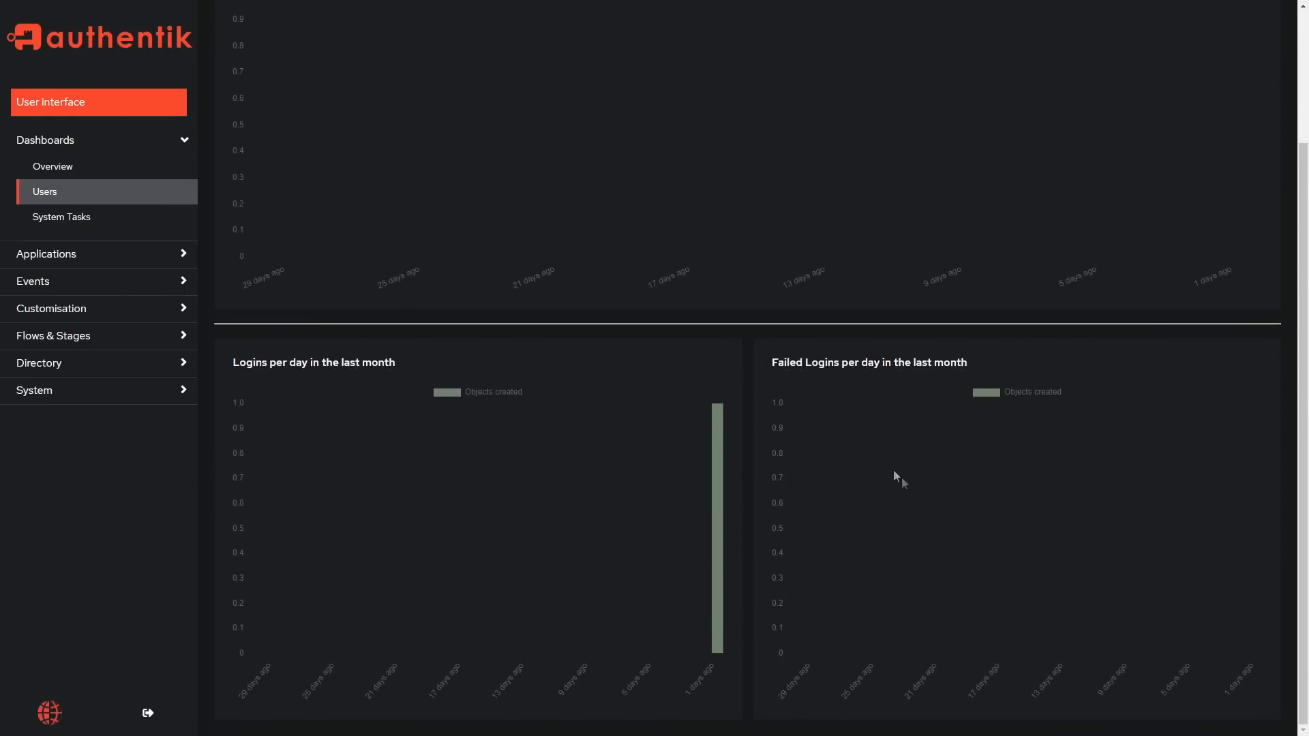
{"action": "scroll", "coordinate": [787, 400], "scroll_direction": "up", "scroll_amount": 2}
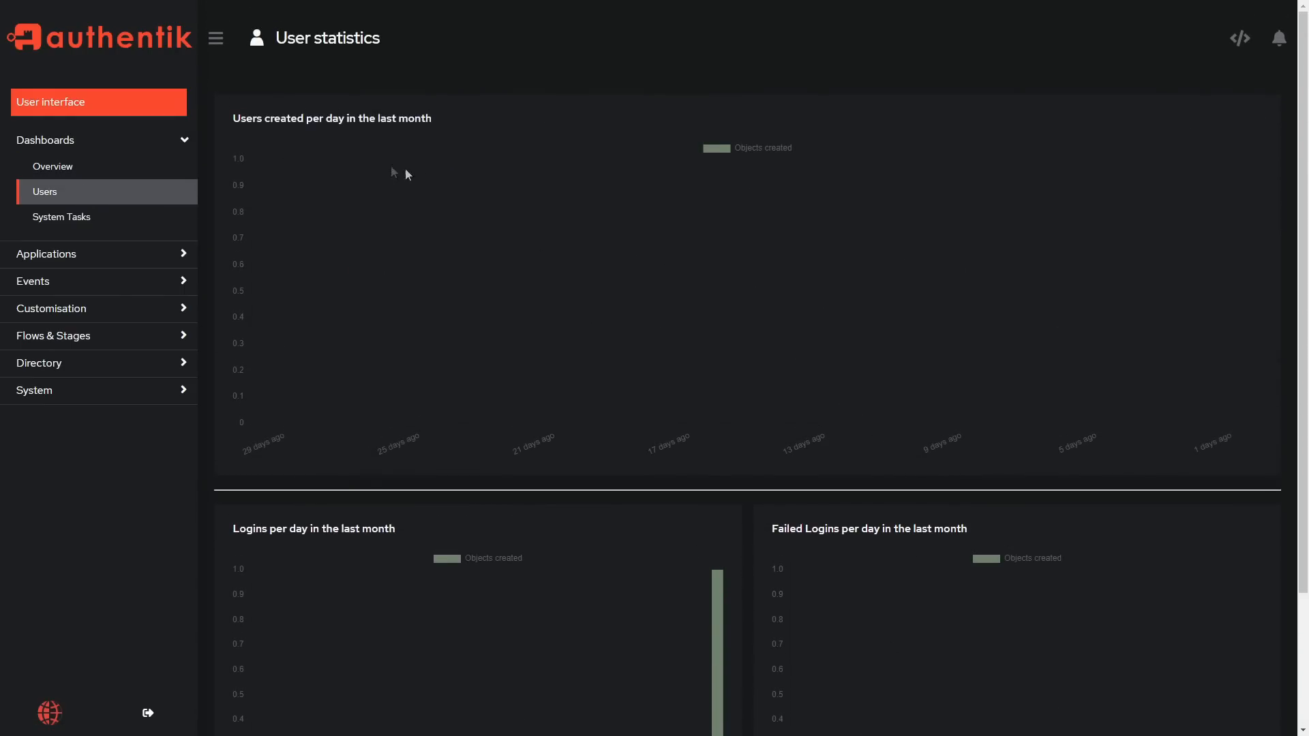
Step: View the list of background system tasks and expand the Applications section of the admin navigation
{"action": "left_click", "coordinate": [87, 218]}
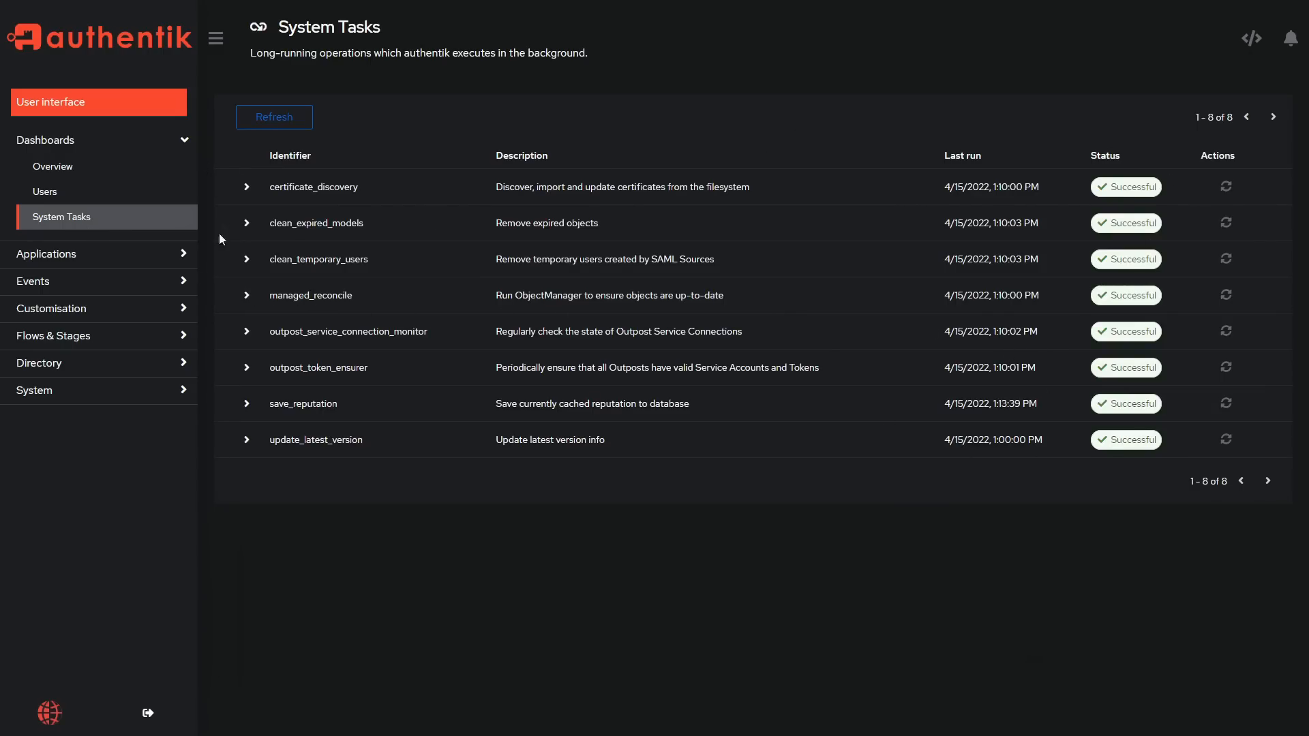
{"action": "left_click", "coordinate": [185, 266]}
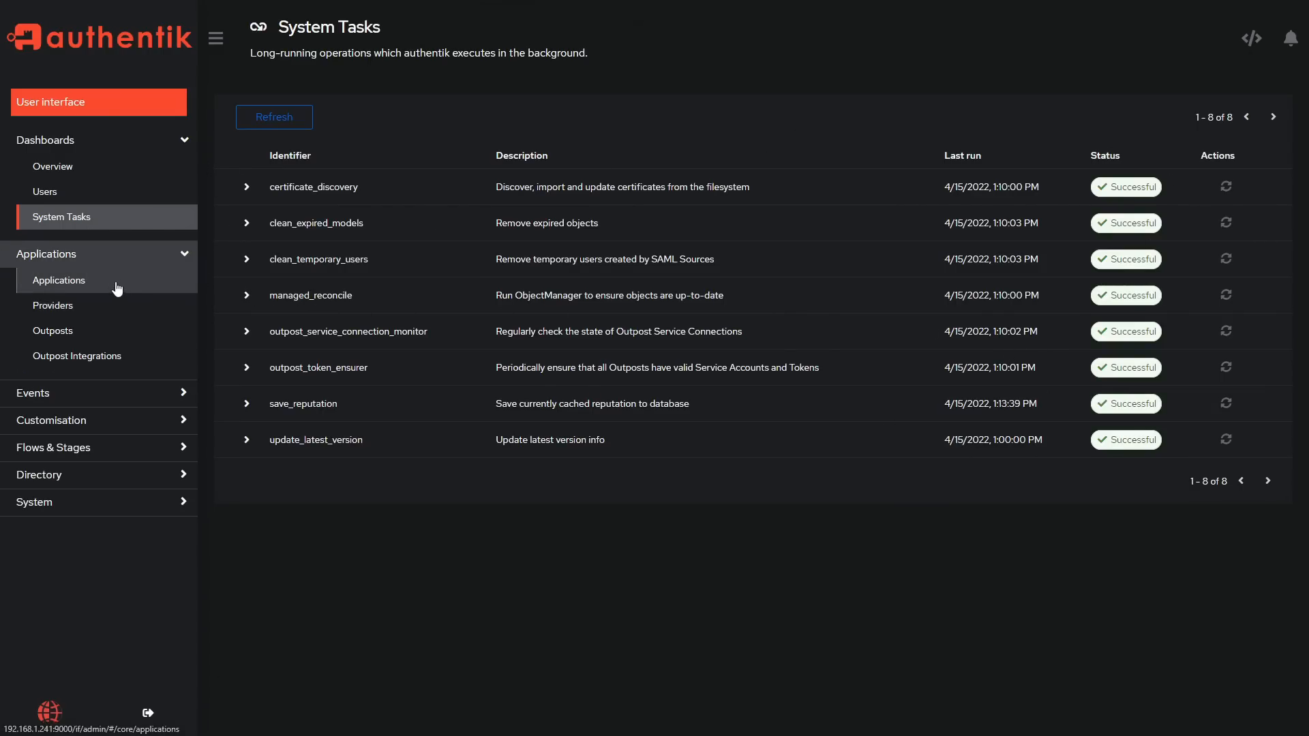